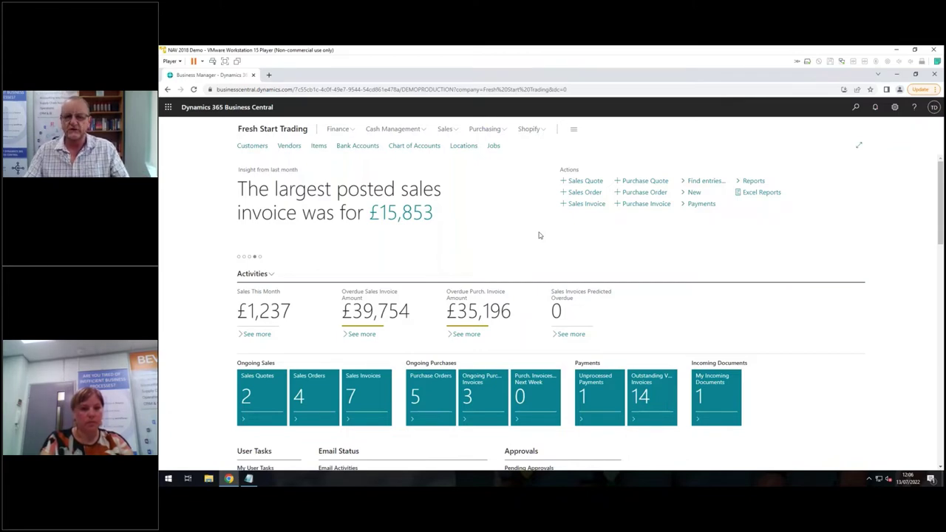
- Search 'per set' in Tell Me and open the Permission Sets list
left_click(853, 108)
type("per")
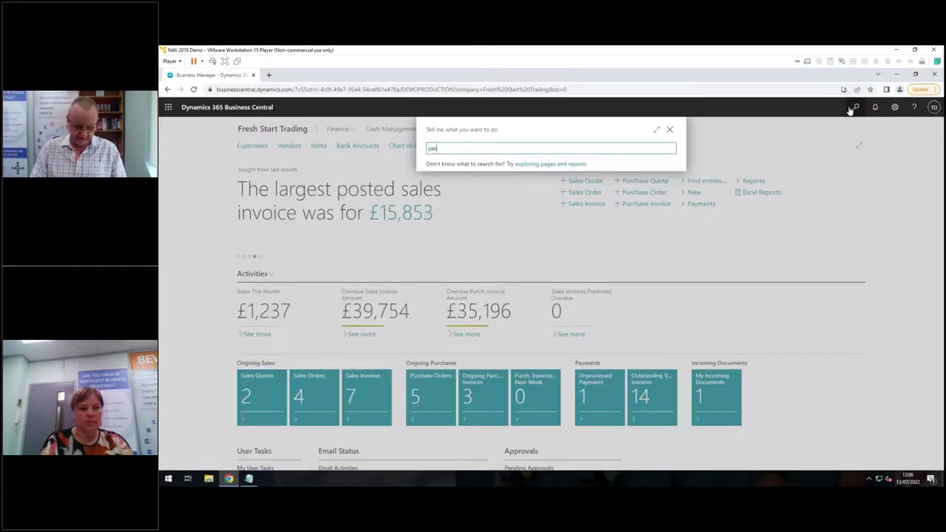
type(" set")
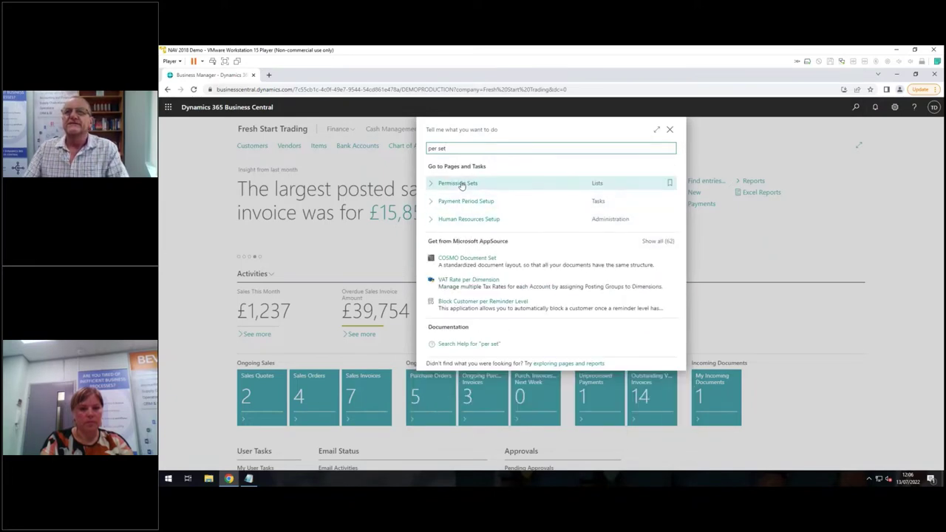
left_click(458, 183)
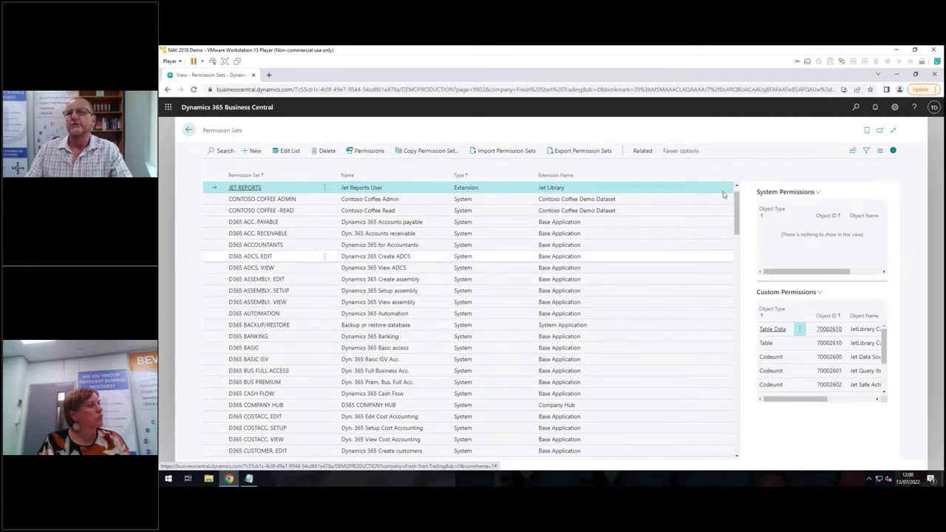
- Open User Groups via a 'user grou' search and select the TVT DEBTORS group row
left_click(855, 108)
type("user grou")
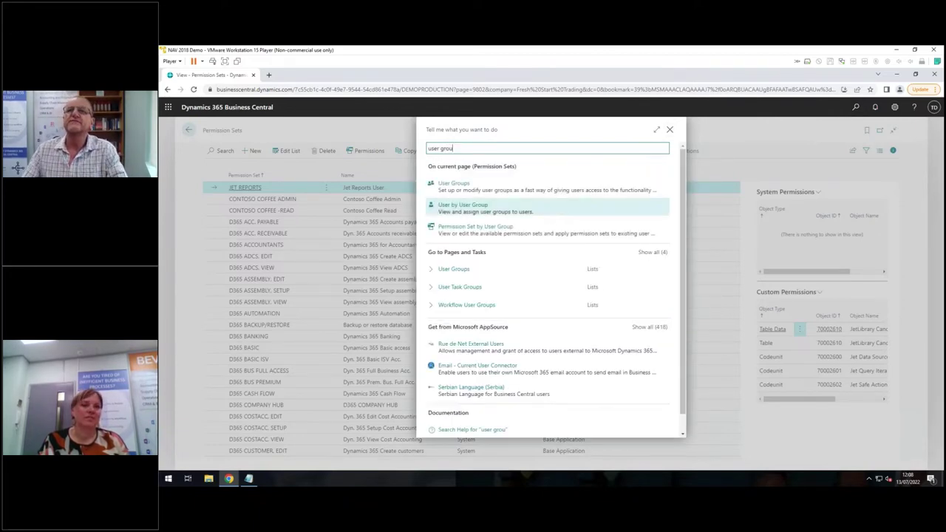
left_click(457, 271)
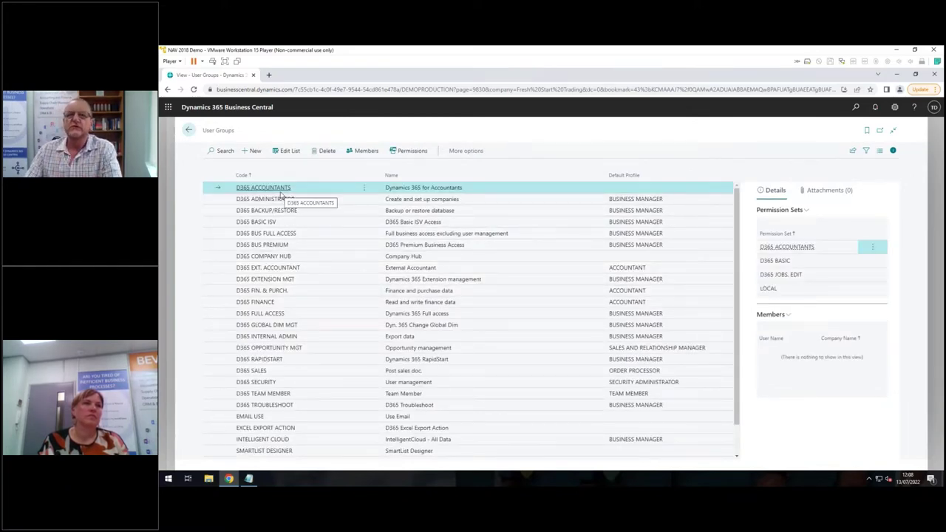
scroll(285, 251, "down", 1)
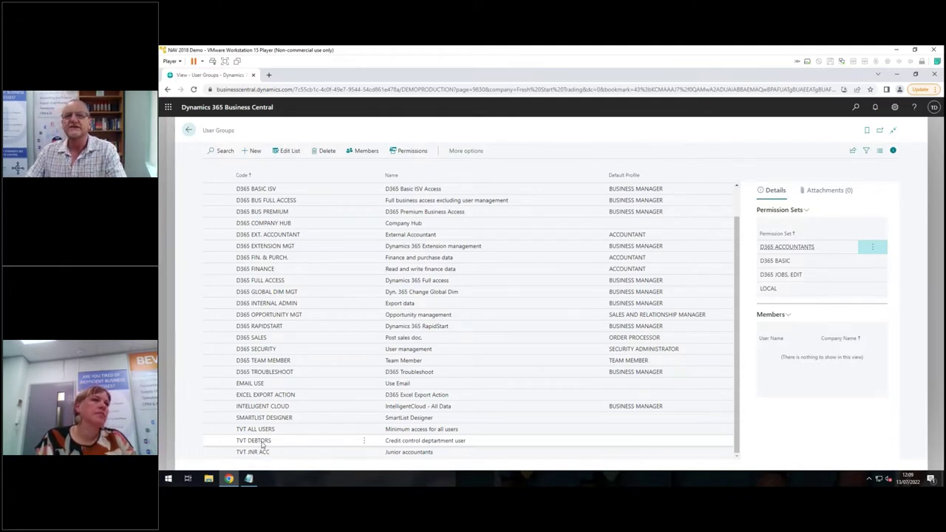
left_click(265, 441)
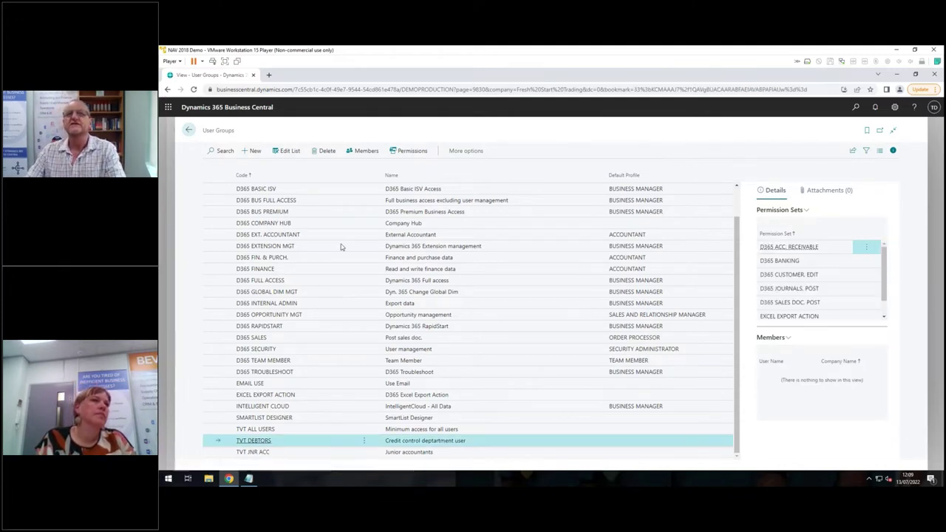
left_click(420, 153)
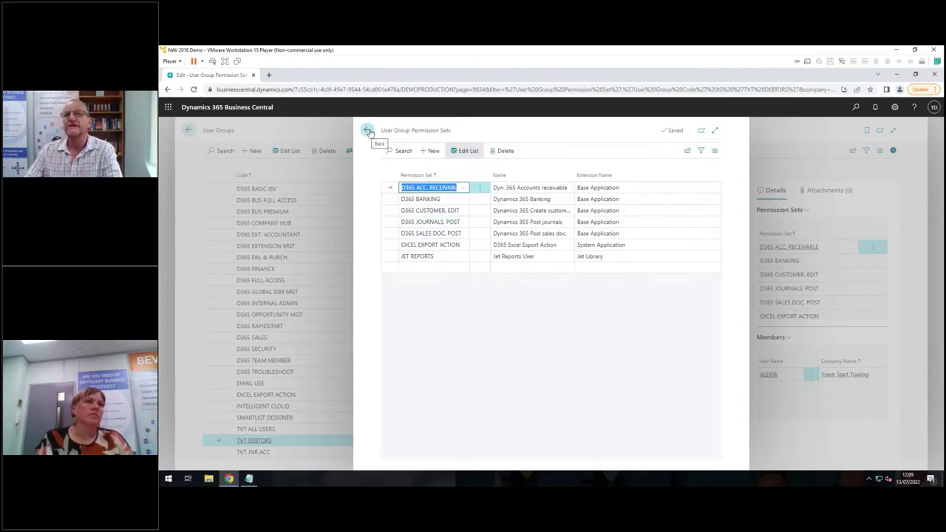
left_click(368, 130)
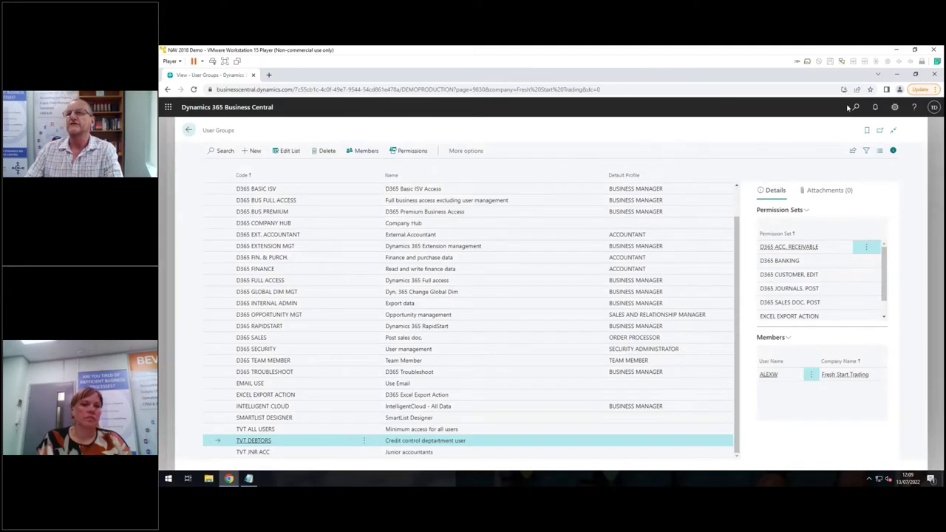
- Open the Users list from Tell Me and select the demo administrator's row
left_click(855, 108)
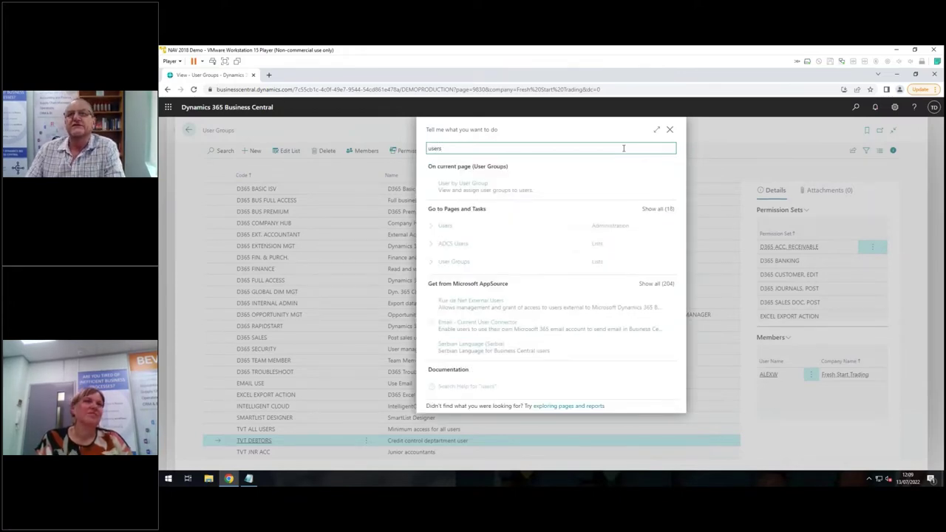
left_click(446, 227)
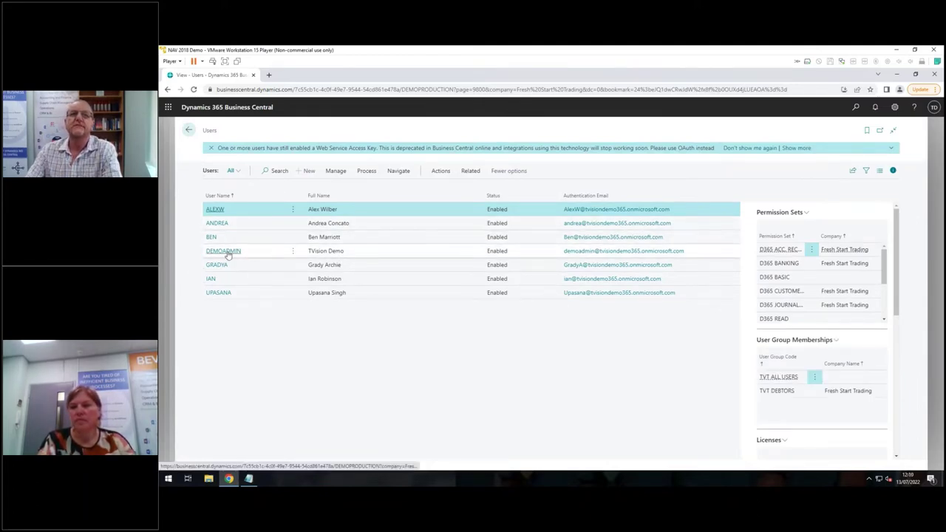
left_click(229, 255)
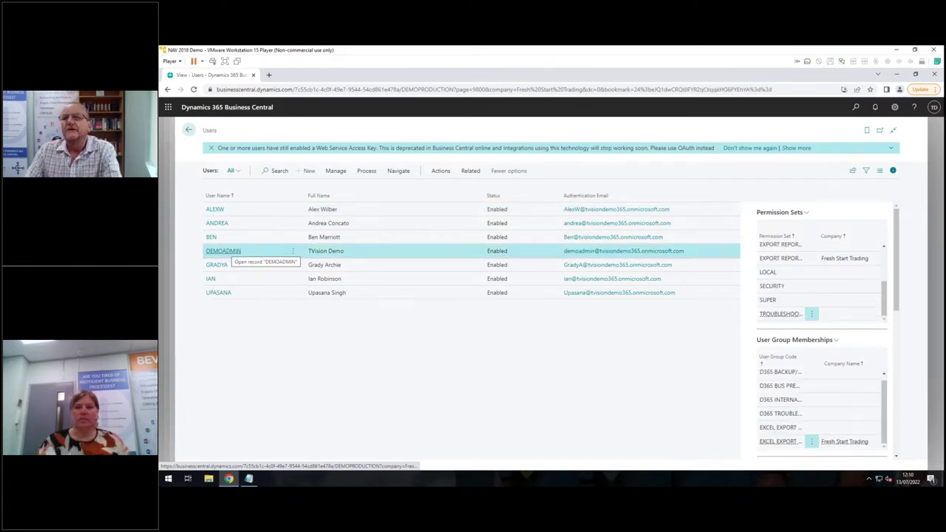
- Open the demo administrator's User Card and review its group memberships and permission sets
left_click(232, 254)
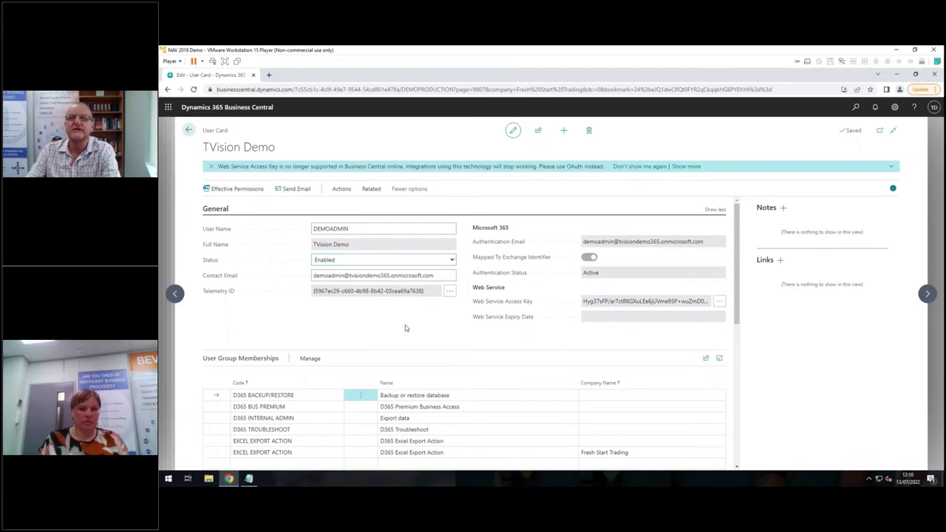
scroll(405, 327, "down", 3)
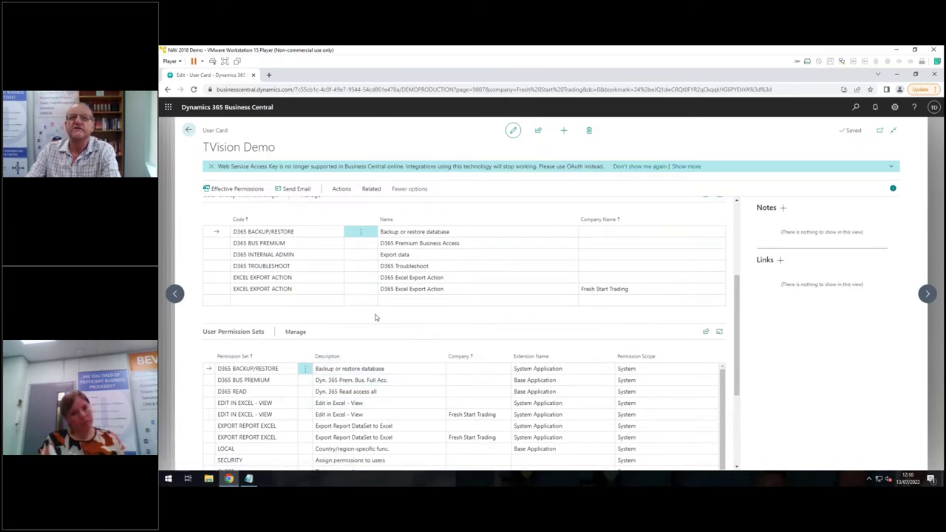
scroll(377, 322, "up", 1)
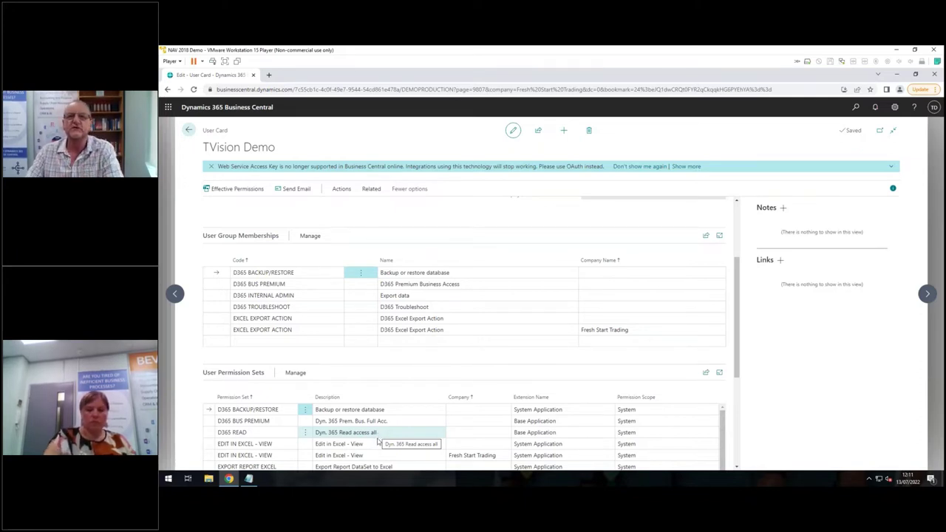
- Go back to the Users list, select another user and scroll to their permission sets
left_click(189, 130)
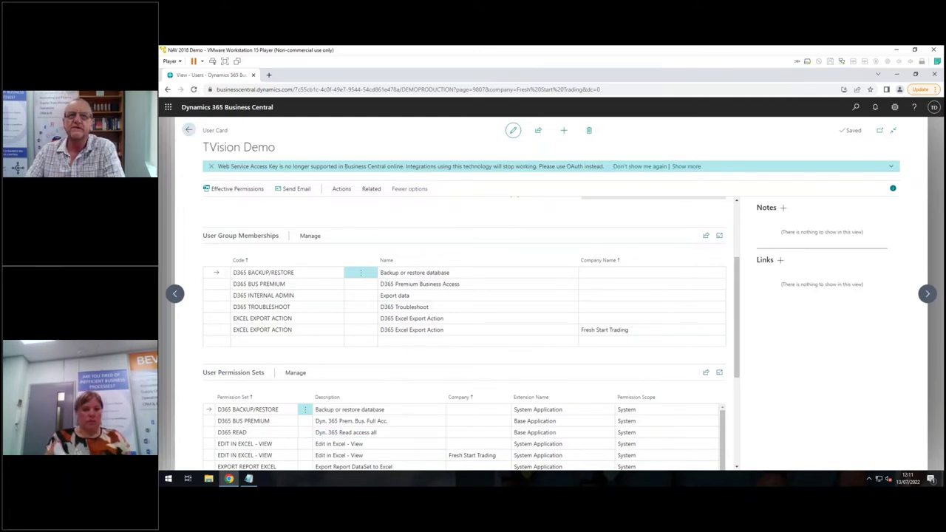
left_click(189, 130)
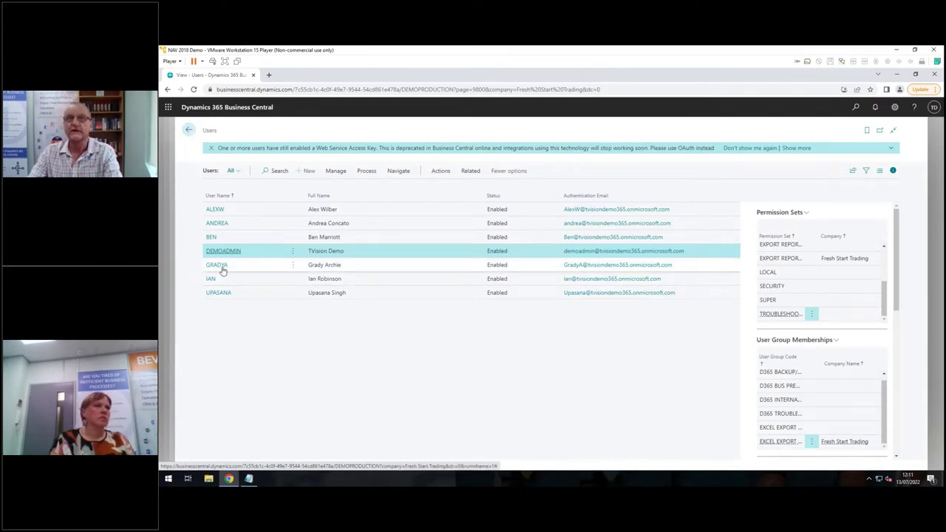
left_click(222, 269)
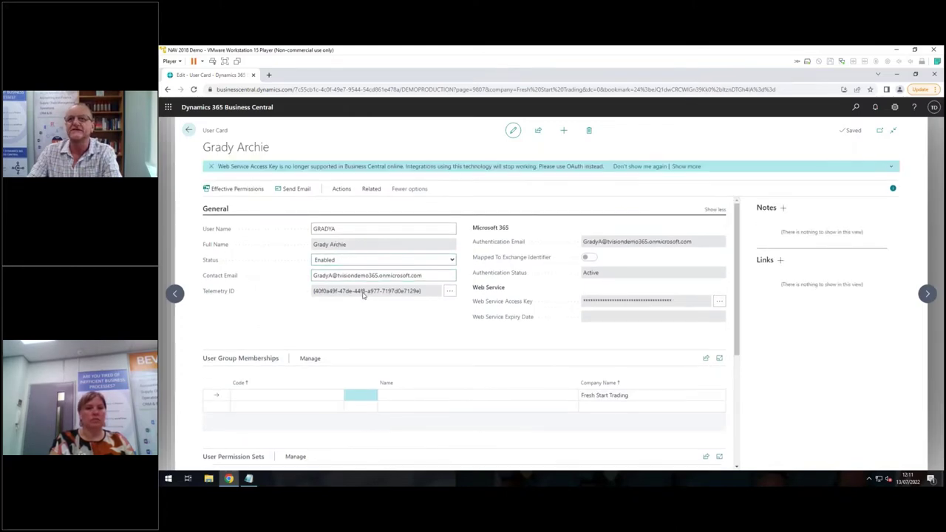
scroll(362, 294, "down", 3)
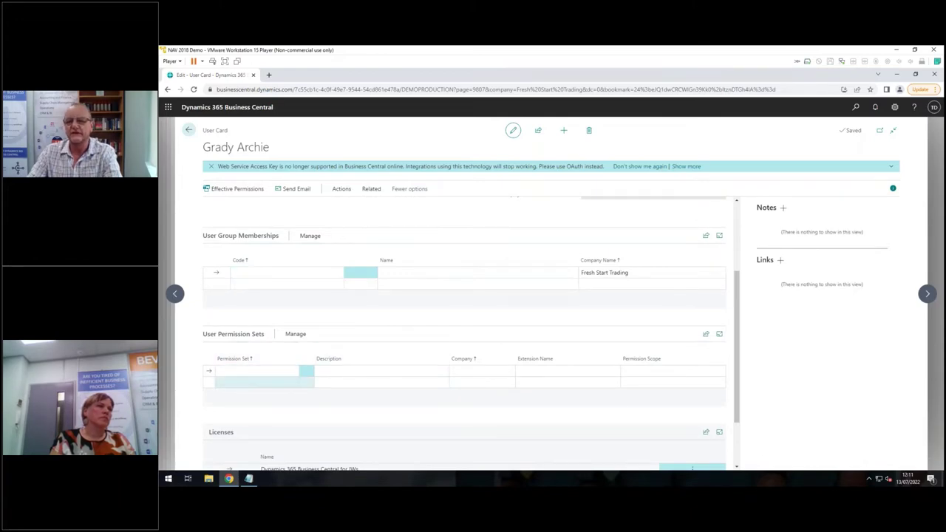
- Add the SUPER permission set to the user's User Permission Sets
left_click(269, 370)
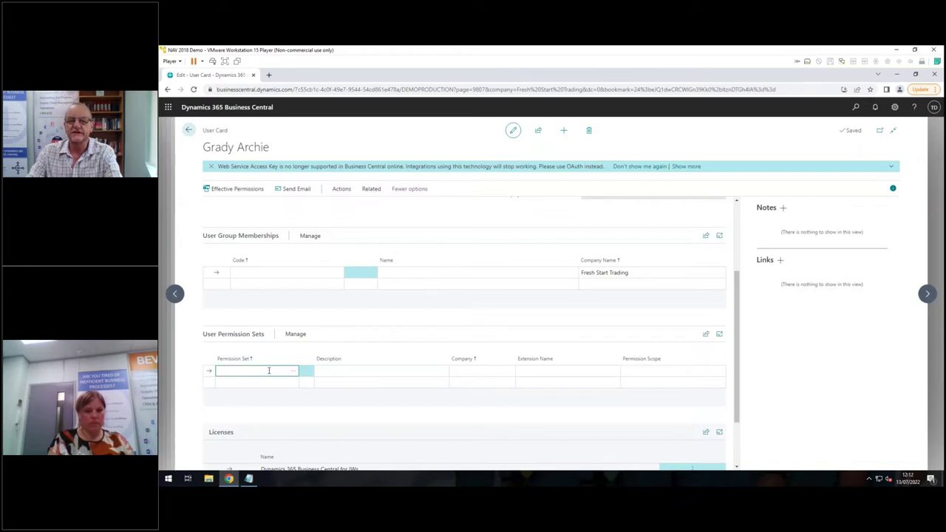
type("super")
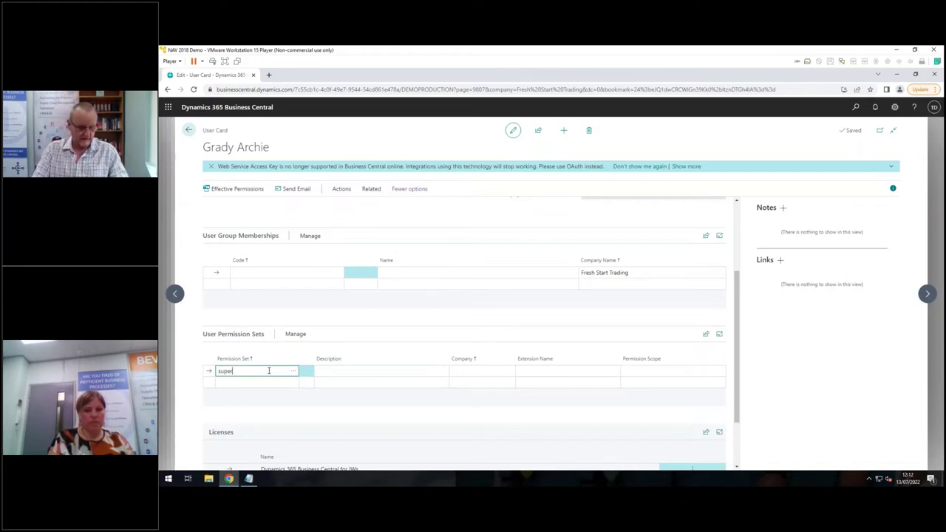
key("Tab")
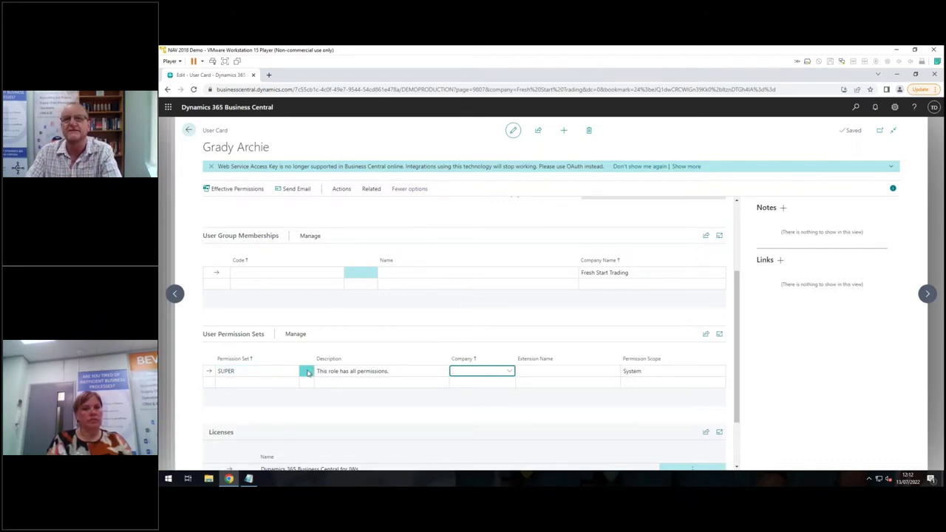
- Delete the SUPER permission set line and confirm the deletion
left_click(309, 371)
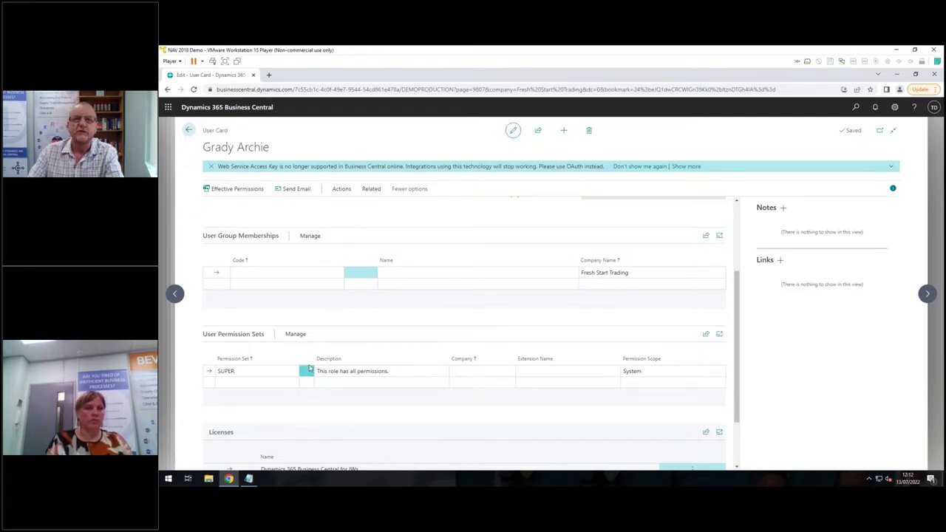
left_click(296, 334)
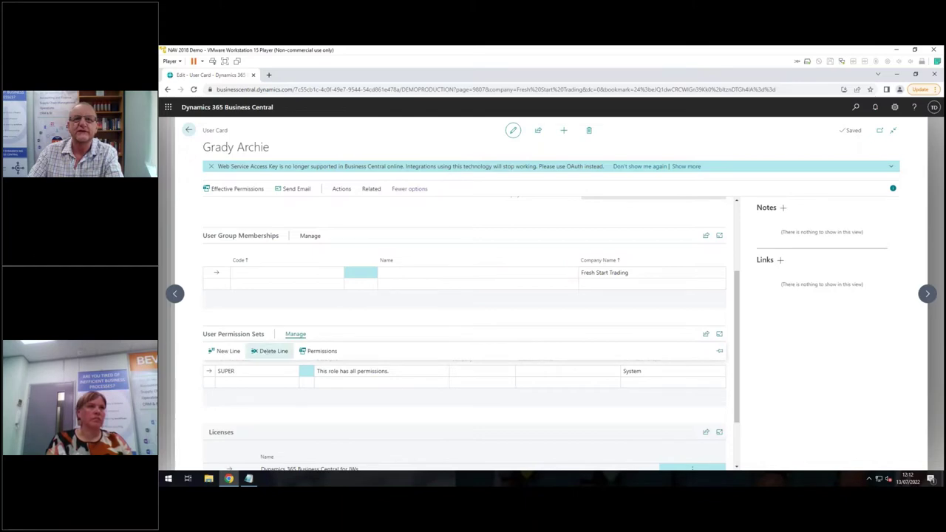
left_click(270, 351)
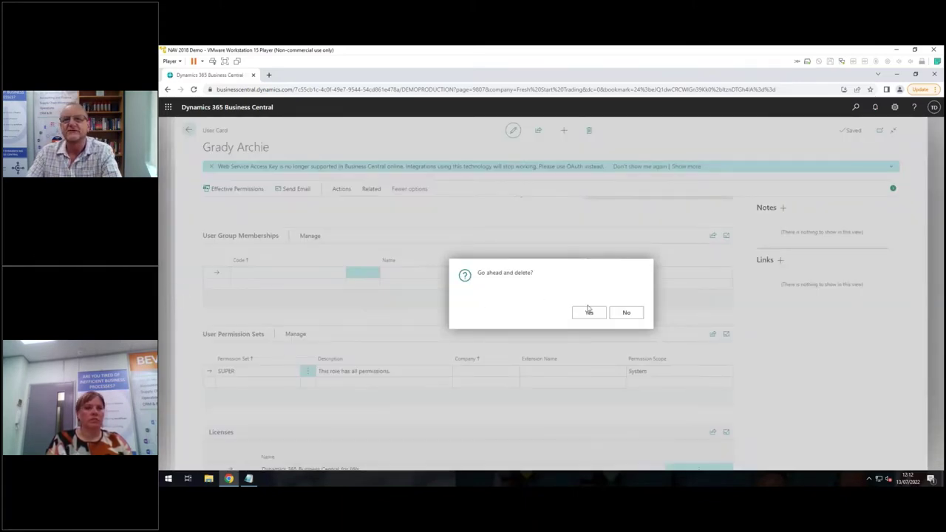
left_click(598, 316)
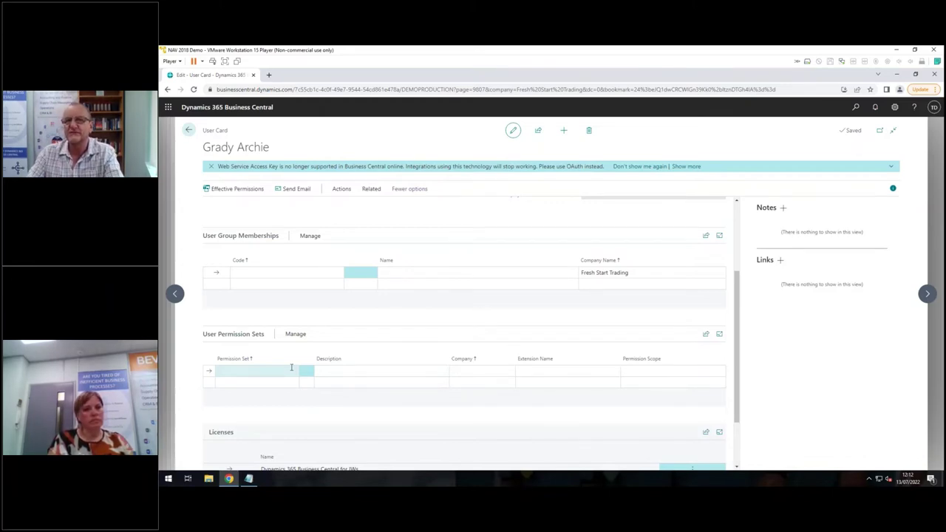
- Add a D365 ACCOUNTANTS user group membership and select its Company Name for editing
left_click(294, 272)
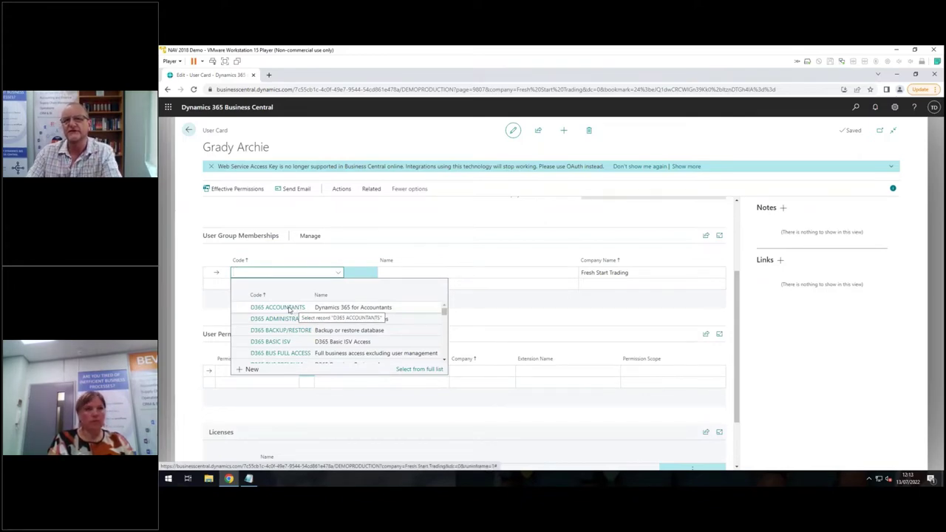
left_click(288, 309)
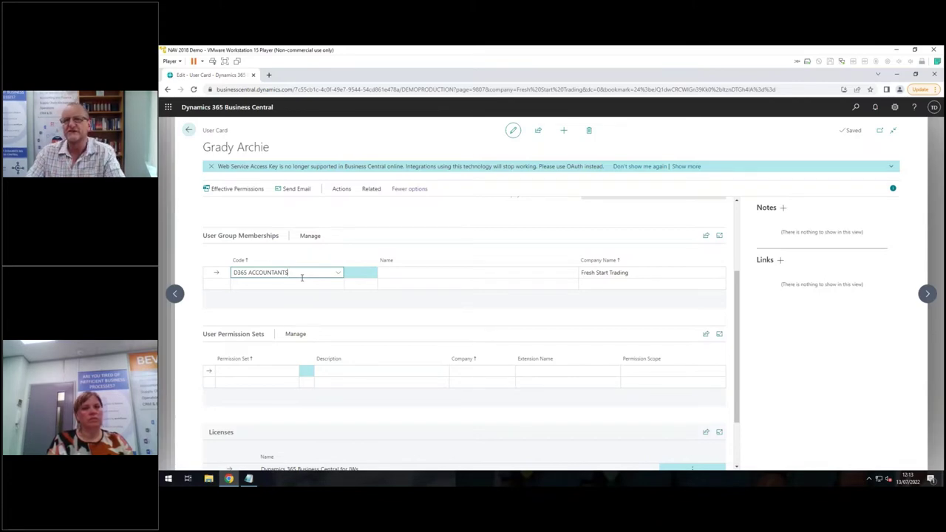
left_click(306, 285)
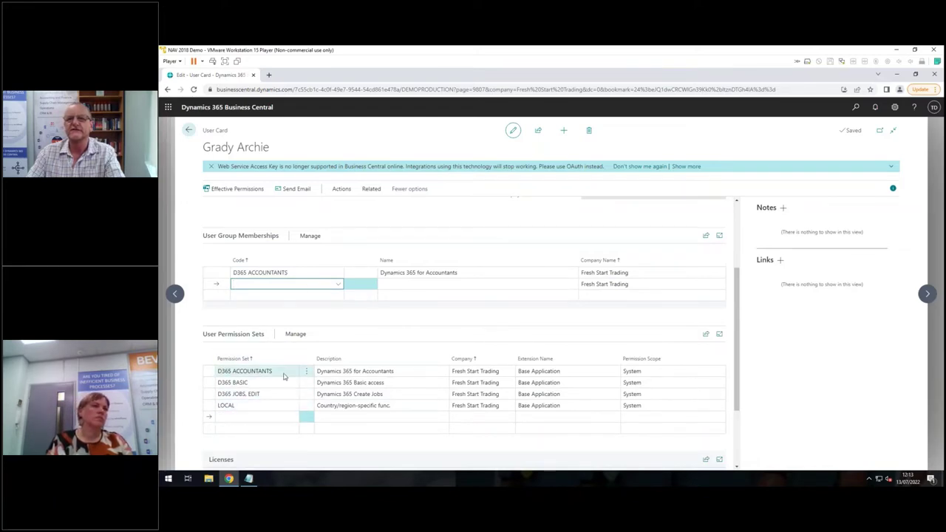
left_click(478, 272)
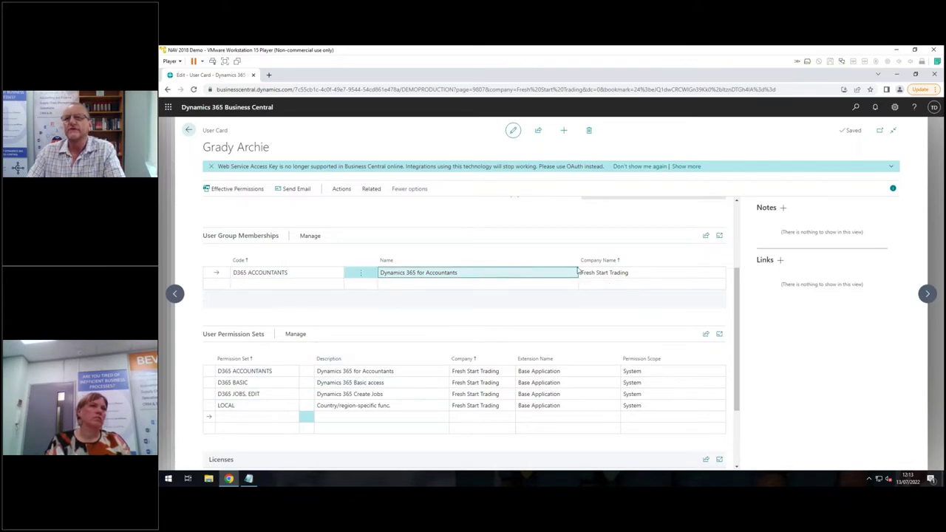
left_click(639, 271)
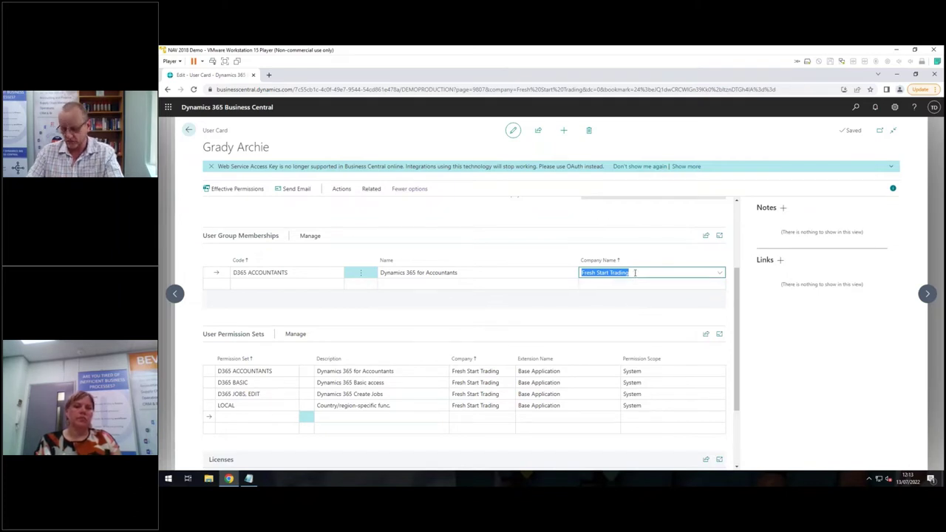
- Clear the Fresh Start Trading company name and confirm updating related permission records
key("BackSpace")
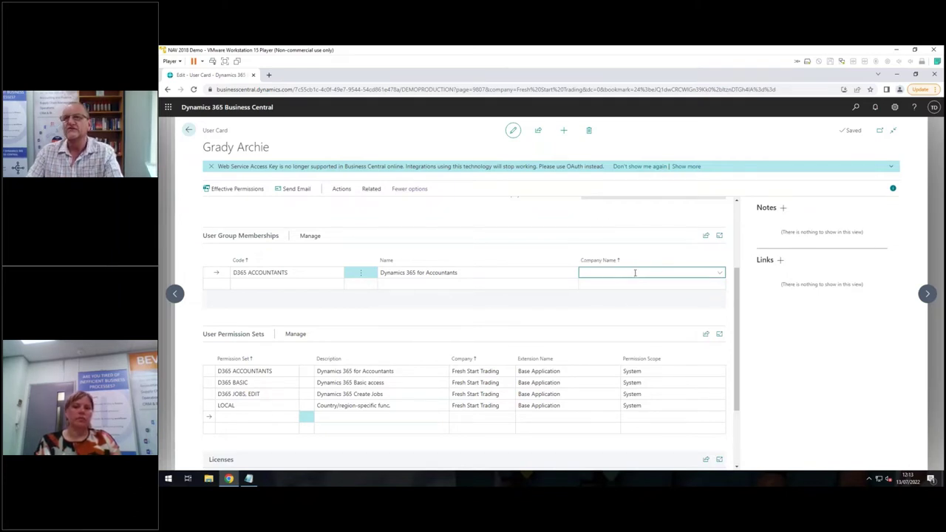
left_click(514, 285)
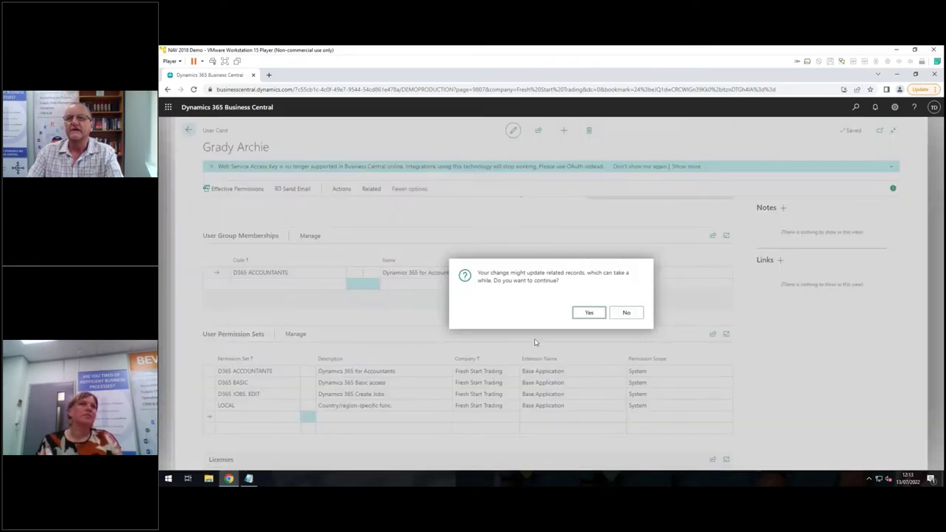
left_click(588, 313)
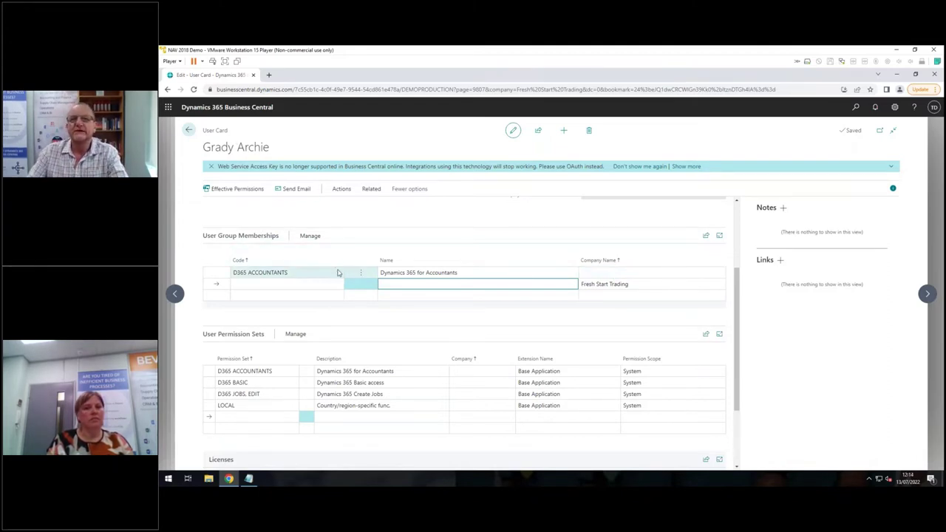
- Delete the D365 ACCOUNTANTS membership line and confirm with Yes
left_click(361, 274)
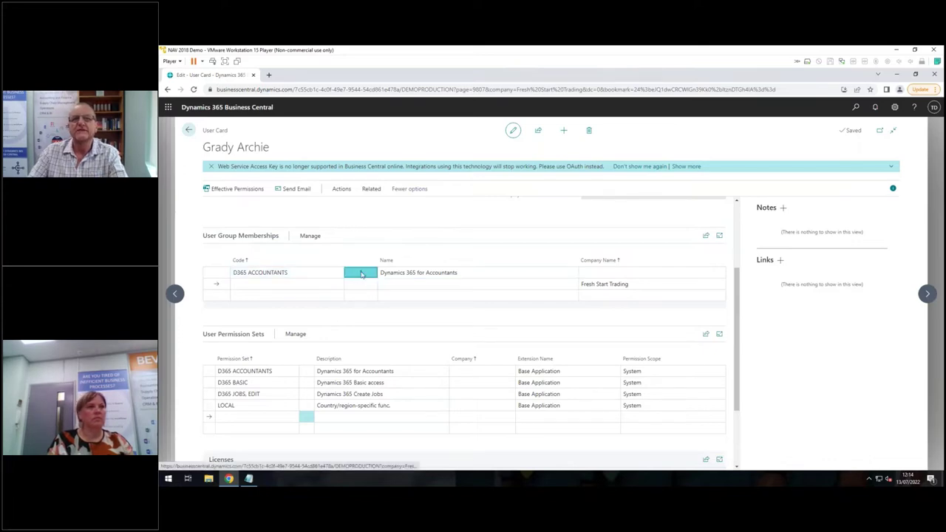
left_click(362, 273)
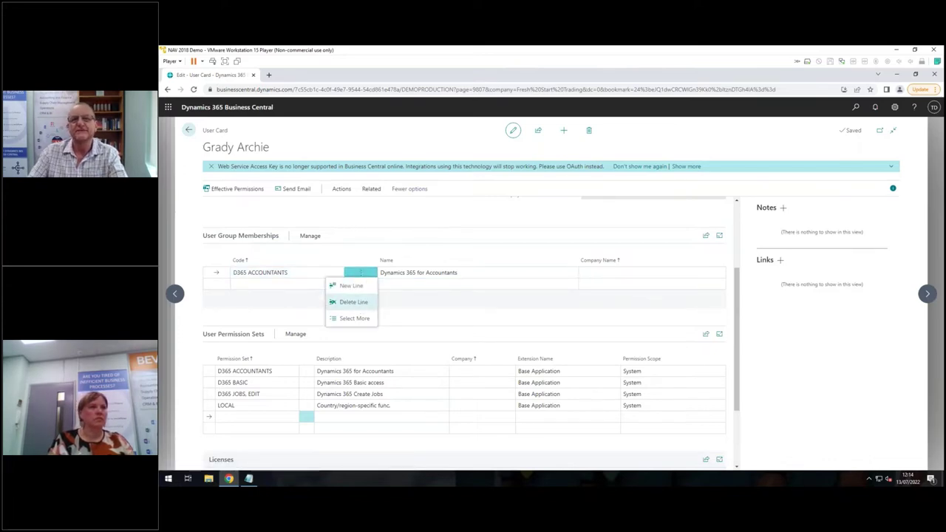
left_click(351, 302)
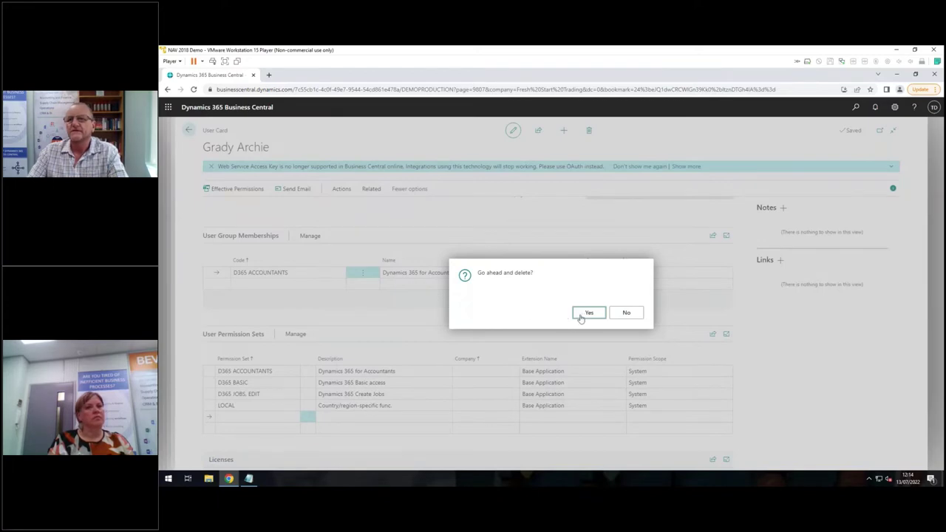
left_click(584, 315)
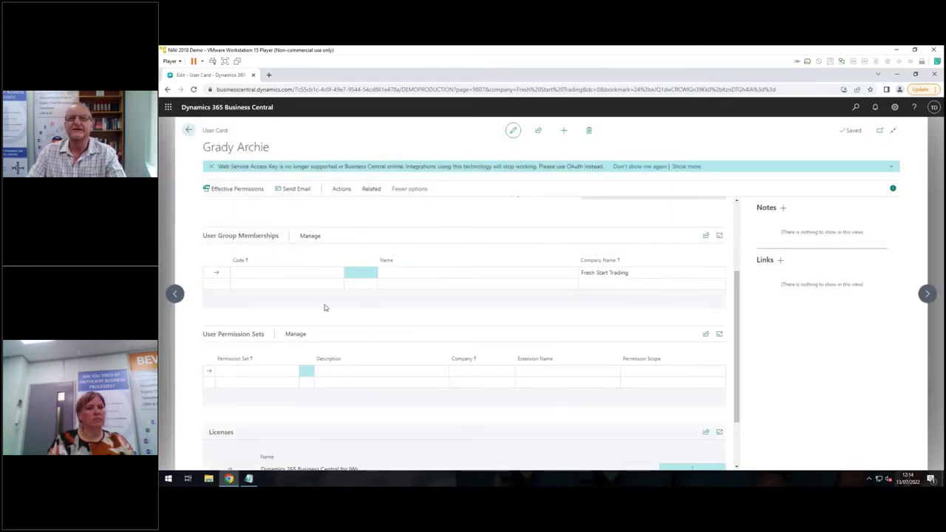
- Return to Users, open the second user's card and scroll to their TVT groups and permission sets
left_click(189, 131)
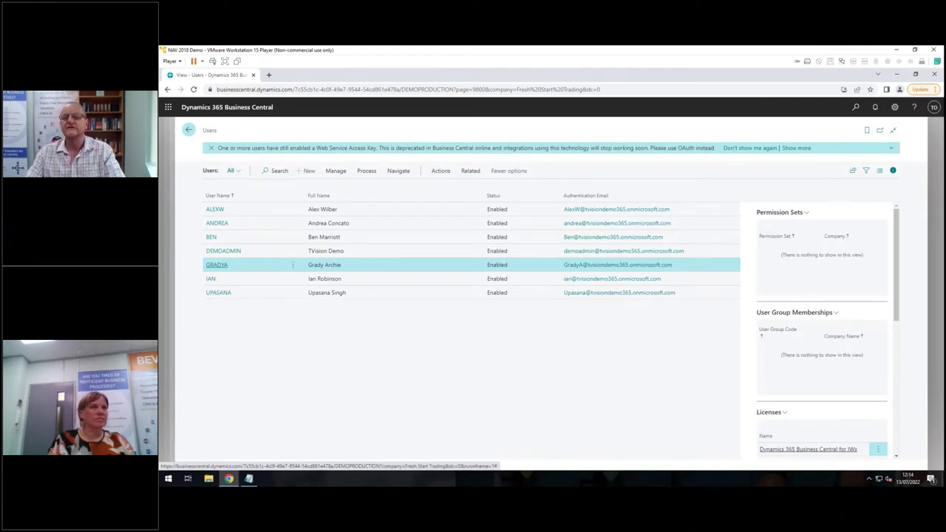
left_click(221, 211)
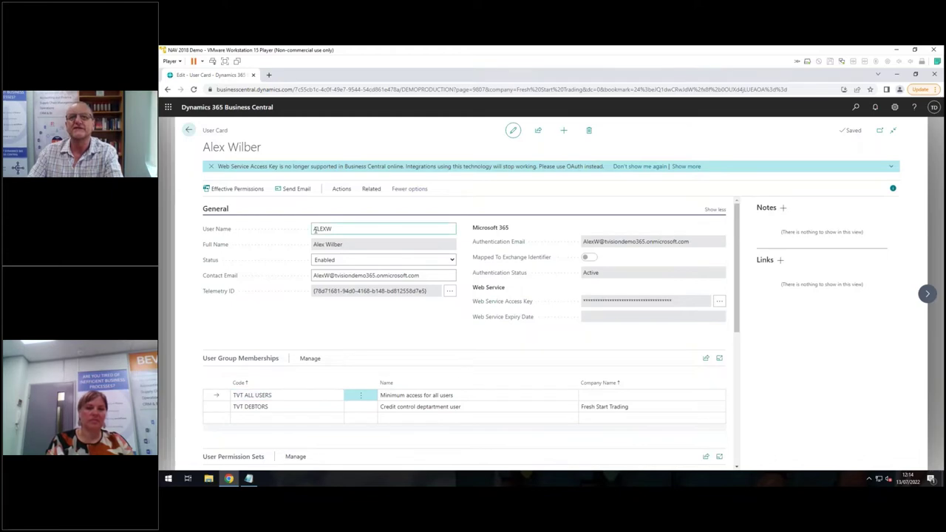
scroll(308, 235, "down", 4)
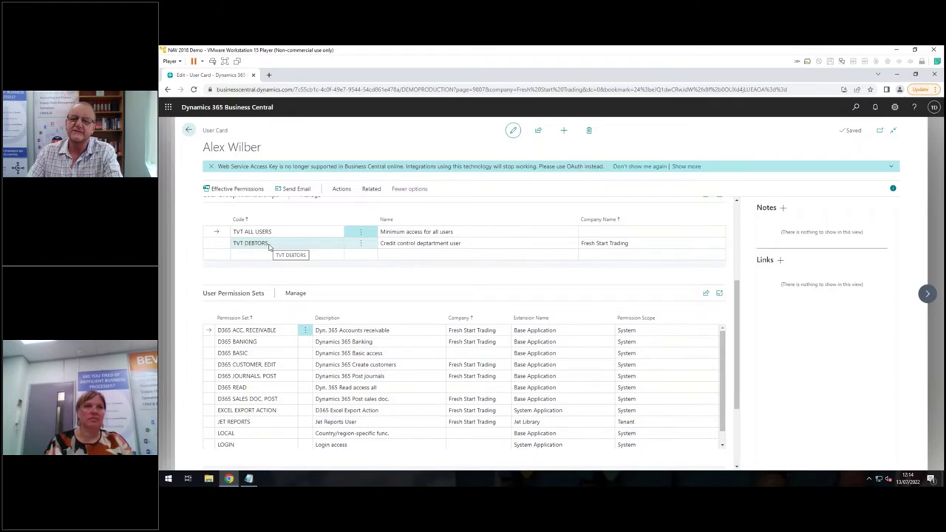
left_click(270, 254)
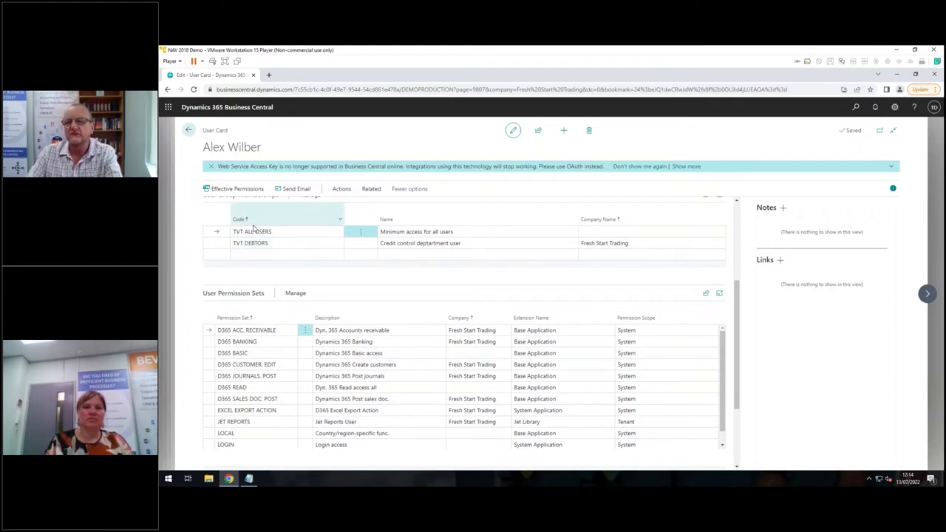
- Return to Users, reopen the earlier user's card and start a new permission set line
left_click(190, 131)
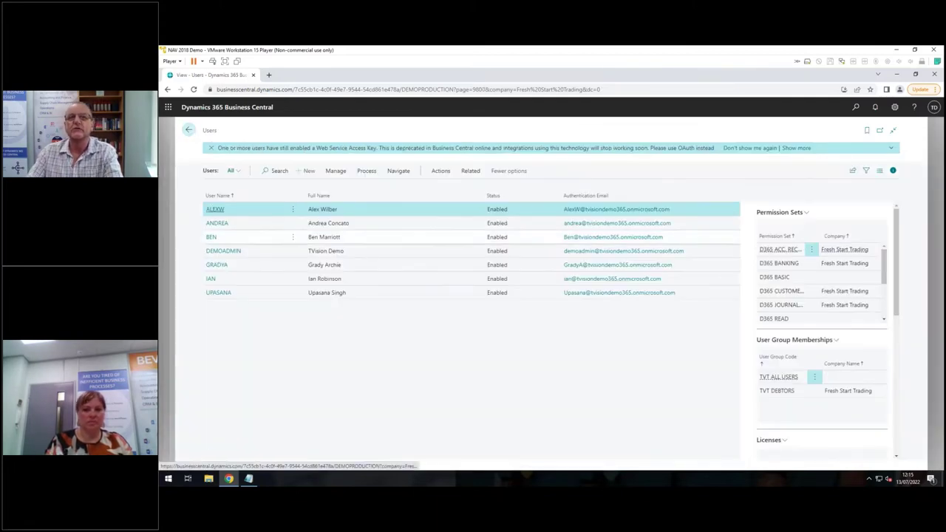
left_click(226, 265)
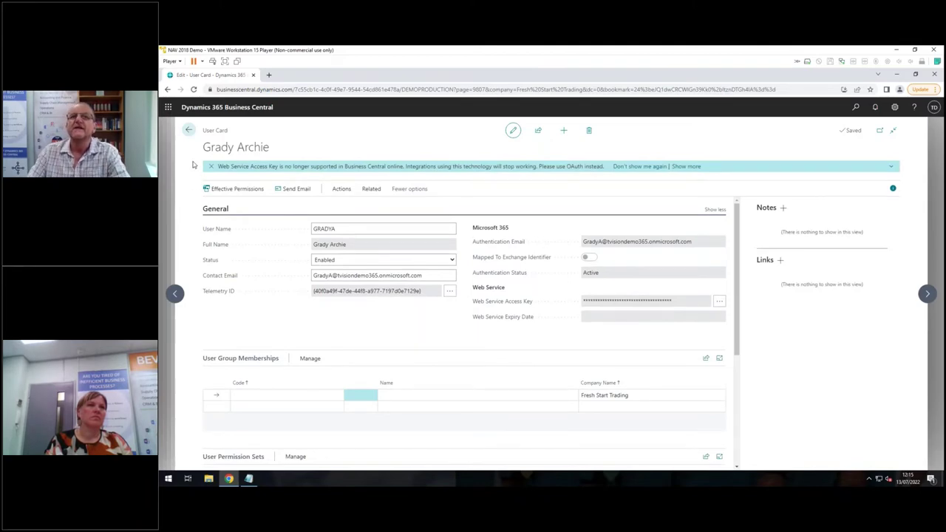
scroll(294, 377, "down", 3)
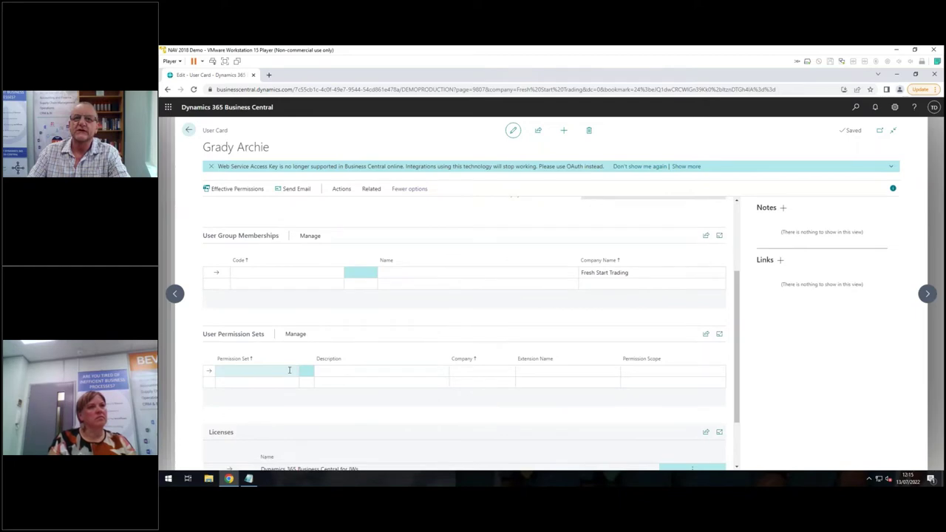
left_click(292, 371)
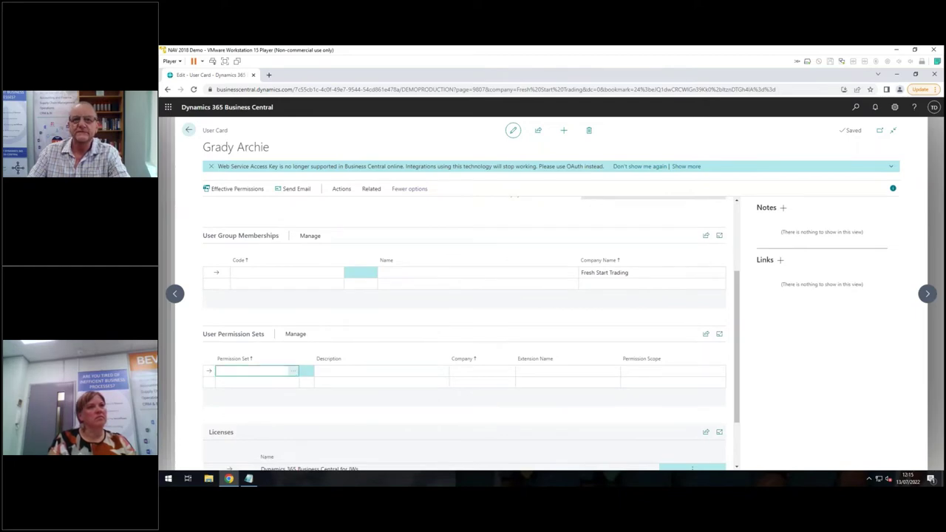
left_click(293, 371)
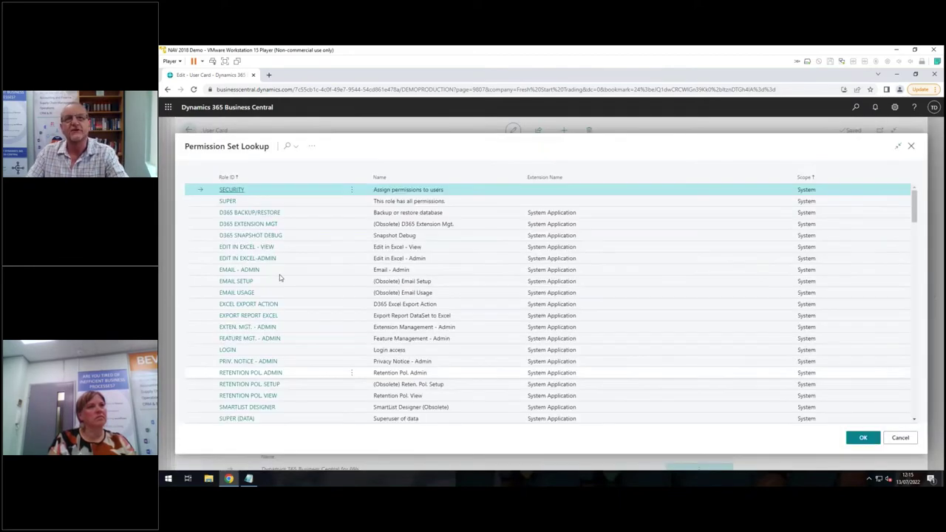
scroll(285, 276, "down", 5)
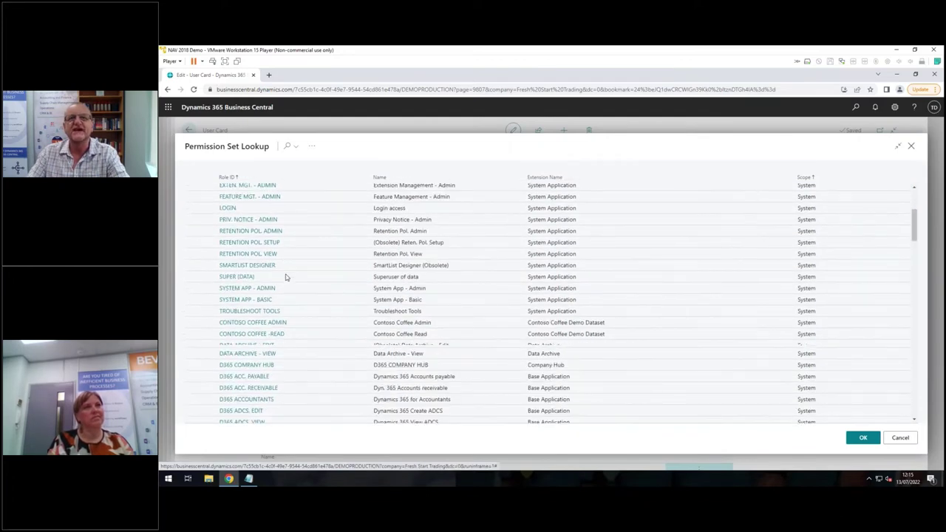
scroll(285, 276, "down", 3)
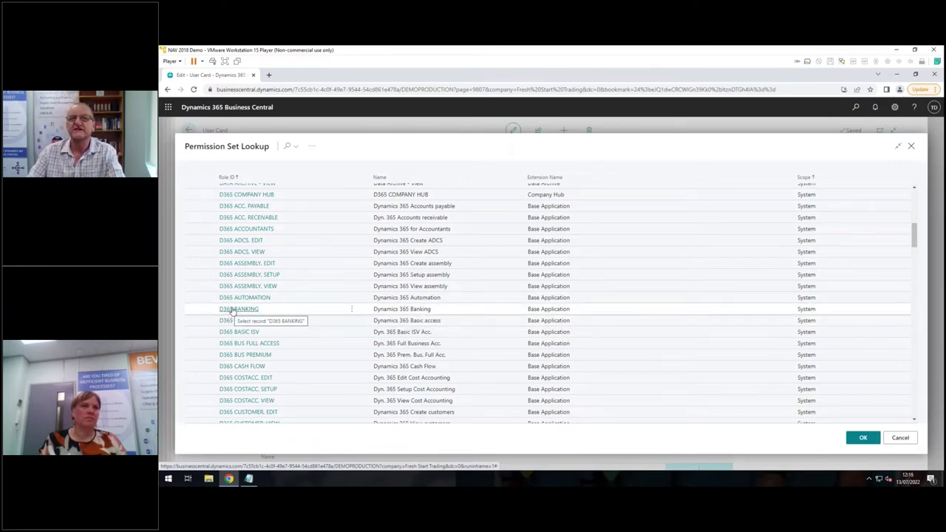
left_click(312, 147)
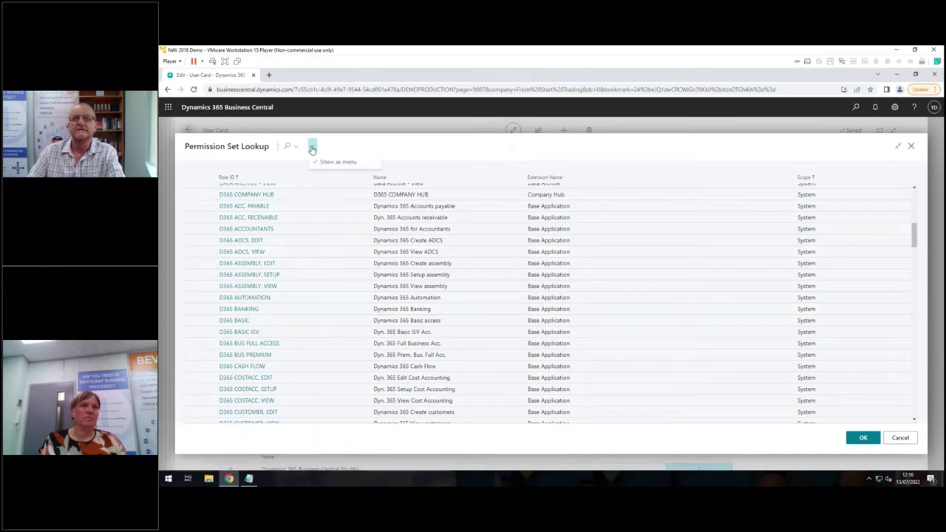
left_click(313, 148)
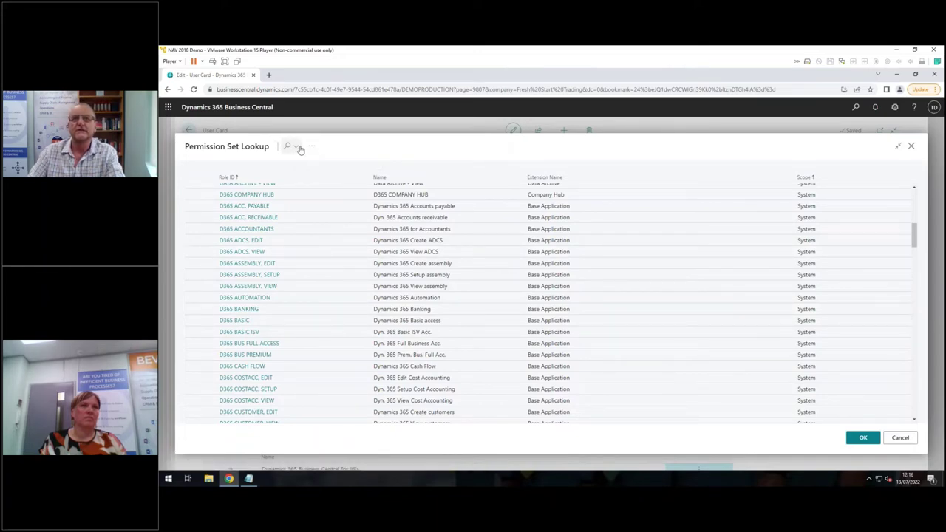
left_click(313, 147)
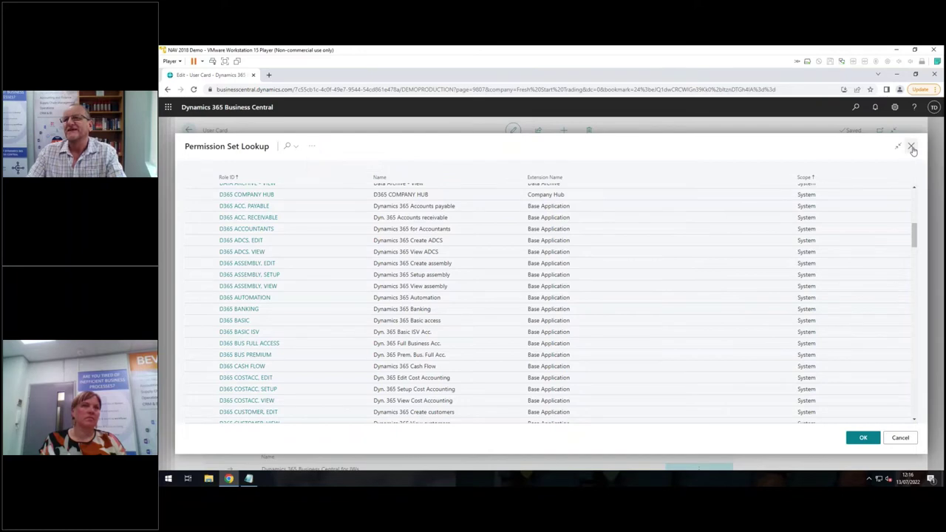
left_click(912, 148)
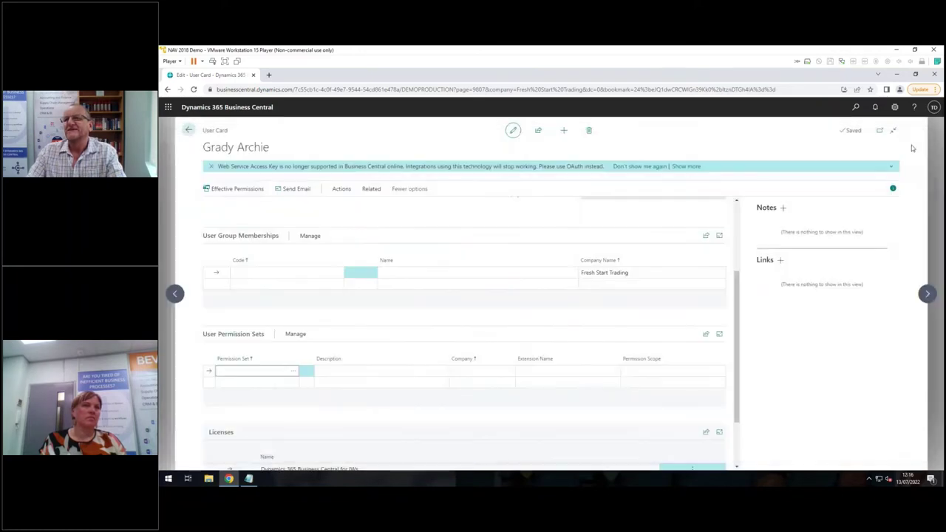
- Search 'permis' to open Permission Sets and select D365 BANKING to preview its system permissions
left_click(855, 108)
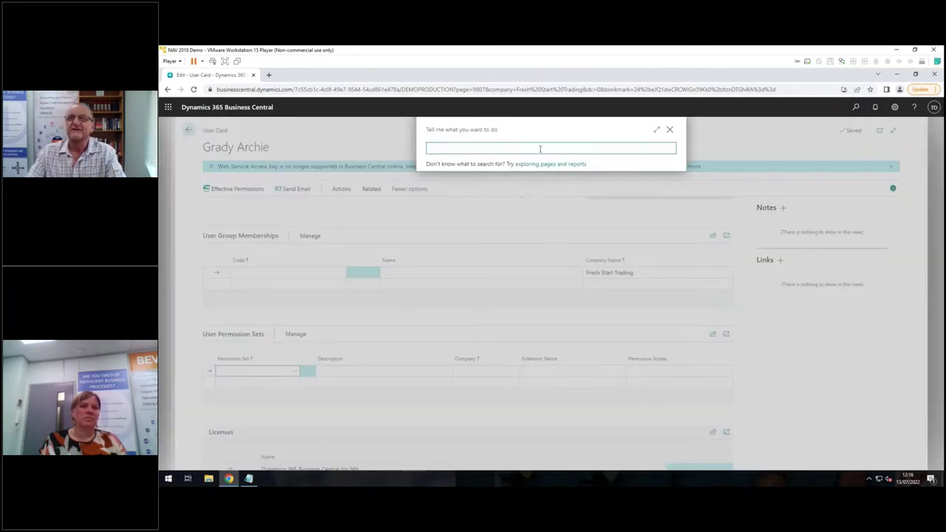
type("permis")
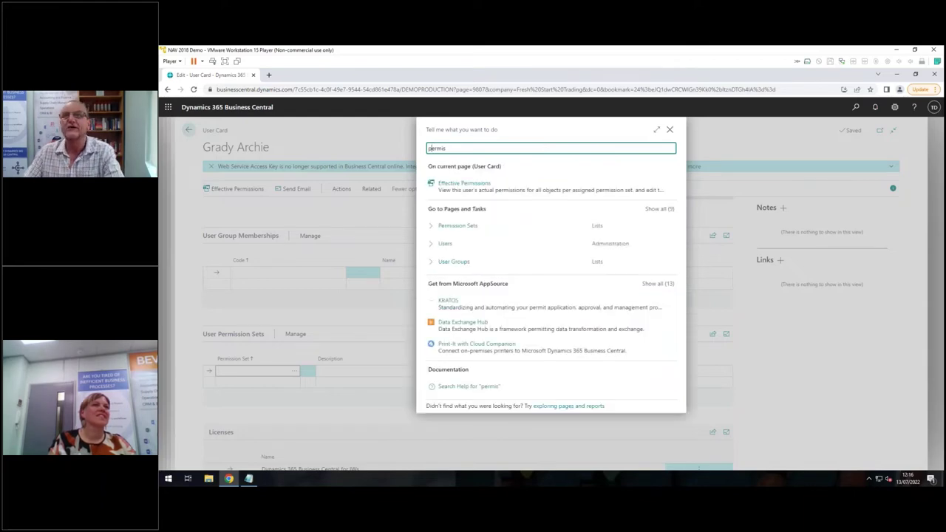
left_click(457, 228)
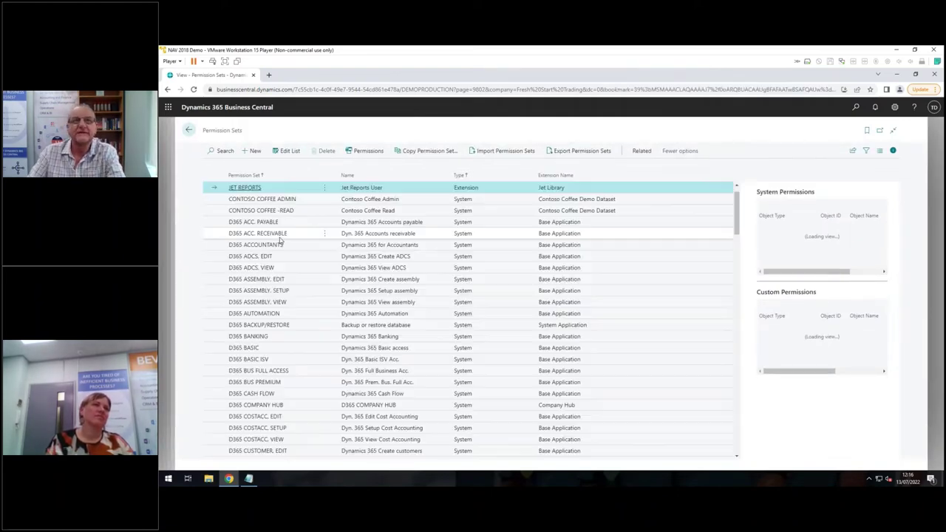
left_click(272, 337)
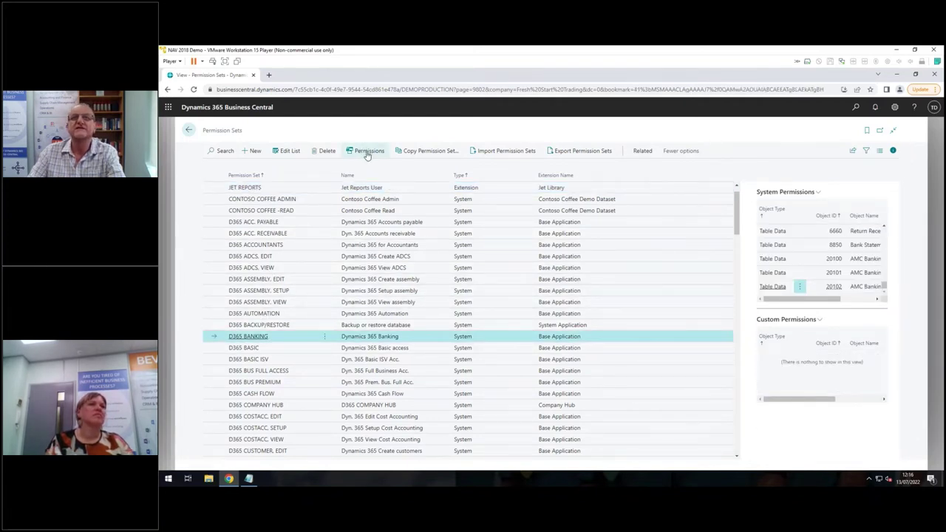
- Open the D365 BANKING Permissions page listing table data rights like Currency and G/L Entry
left_click(366, 151)
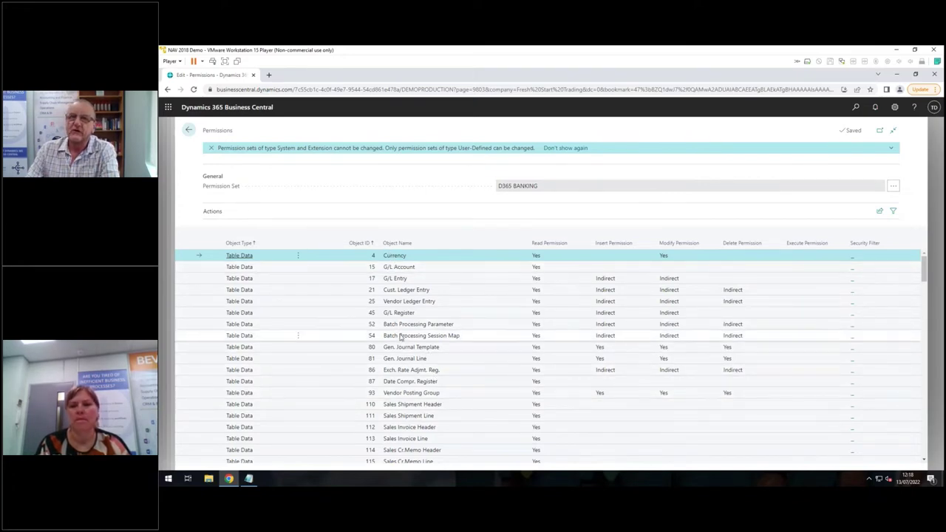
scroll(399, 342, "down", 3)
scroll(398, 341, "down", 5)
scroll(399, 342, "down", 2)
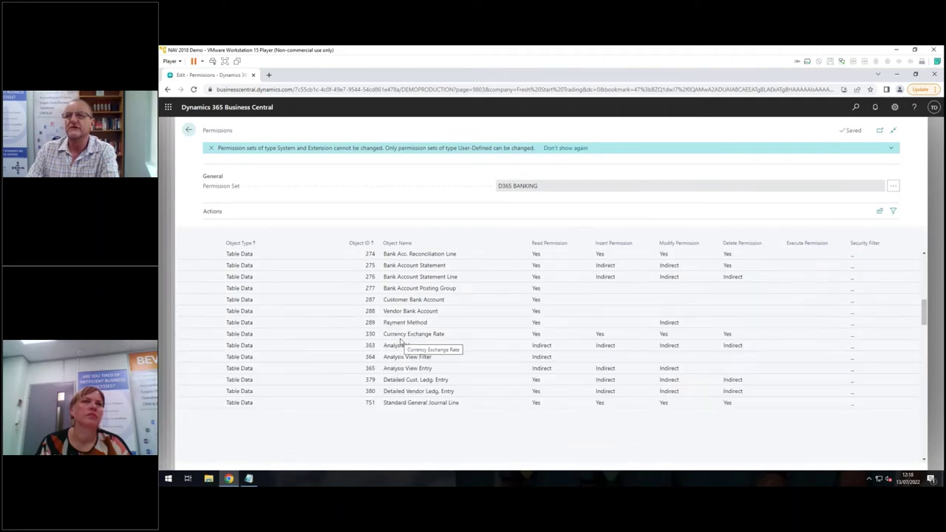
scroll(399, 342, "up", 10)
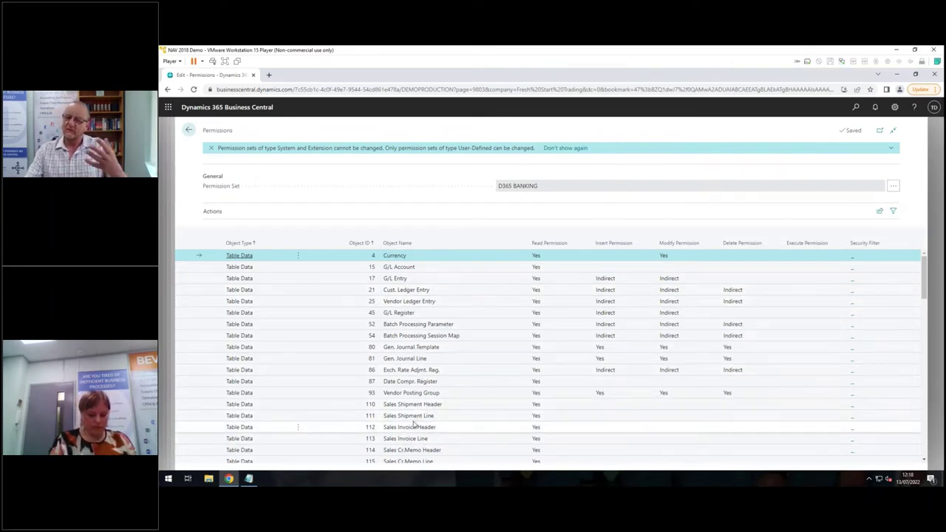
scroll(406, 433, "down", 5)
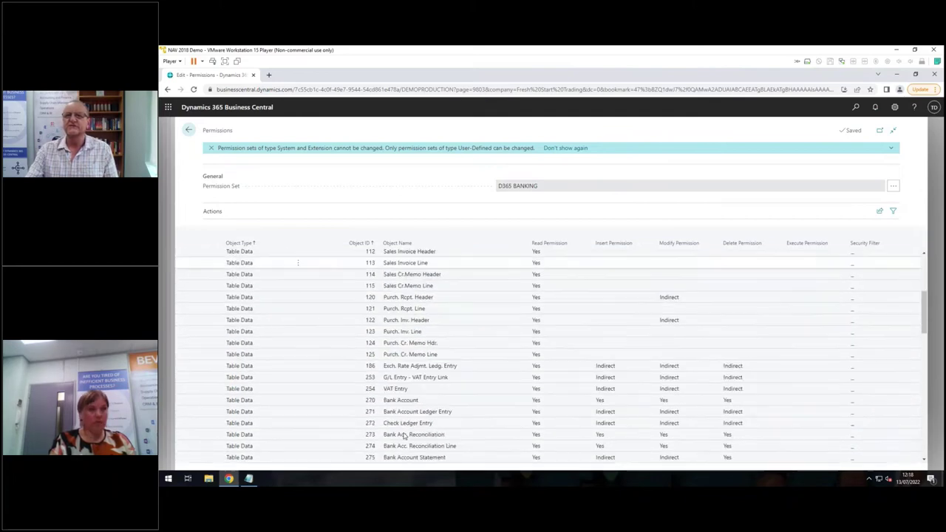
scroll(405, 436, "down", 9)
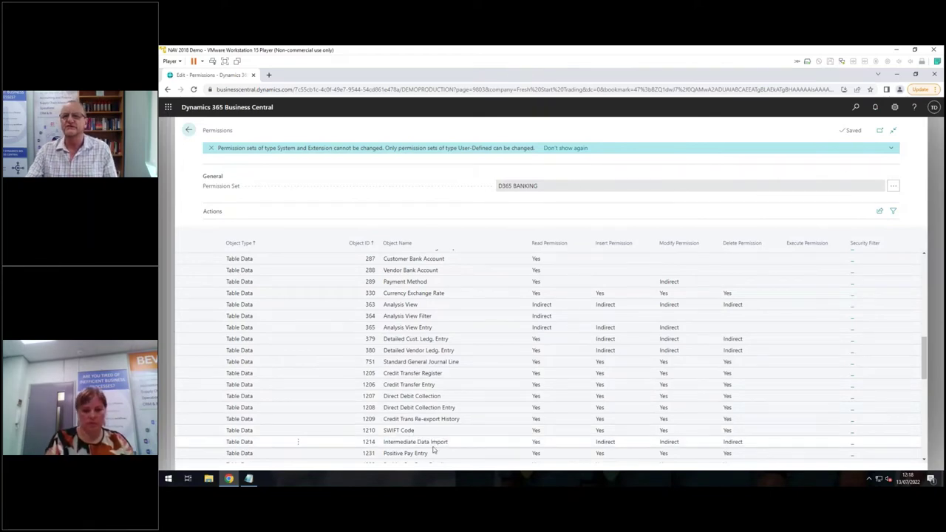
scroll(435, 446, "down", 2)
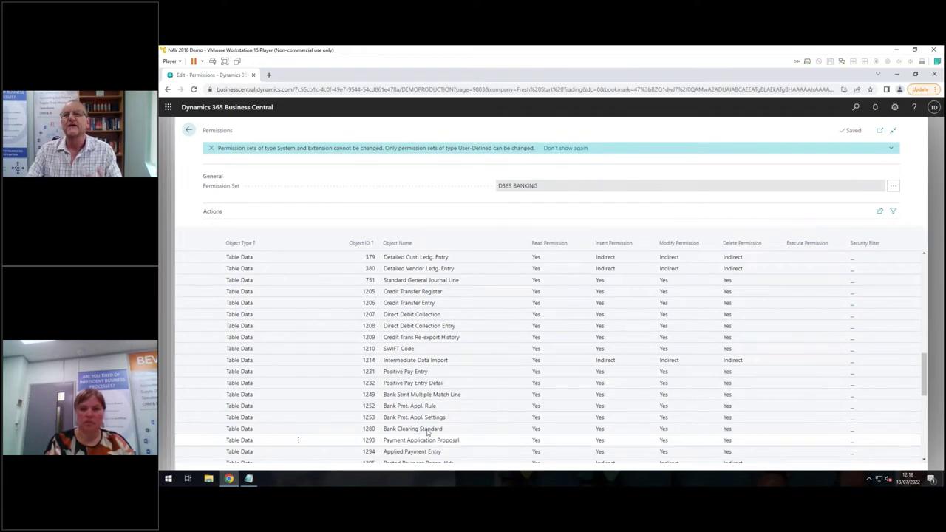
scroll(427, 434, "up", 3)
scroll(427, 434, "up", 3)
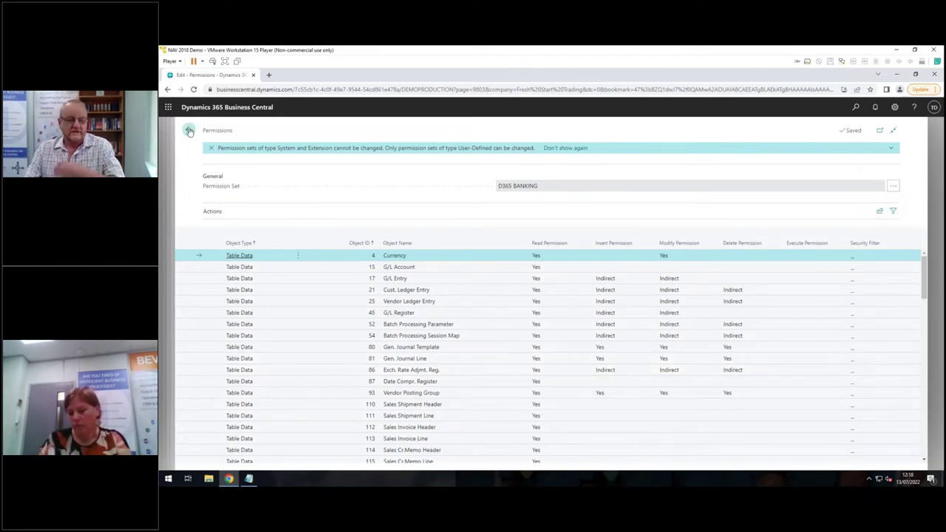
- Go back from the D365 BANKING Permissions page to the Permission Sets list
left_click(189, 130)
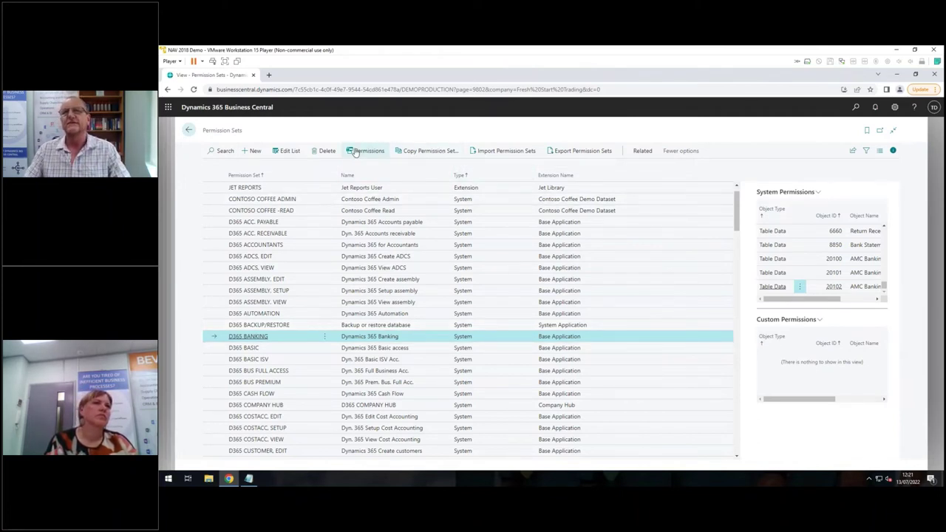
- Create a permission set with code DEMO and name 'sales orders'
left_click(255, 151)
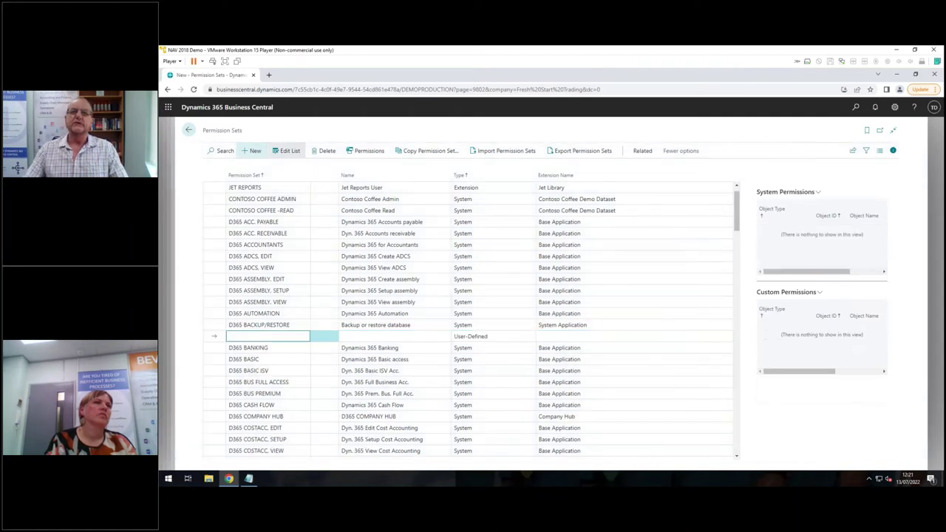
type("demo")
key("Tab")
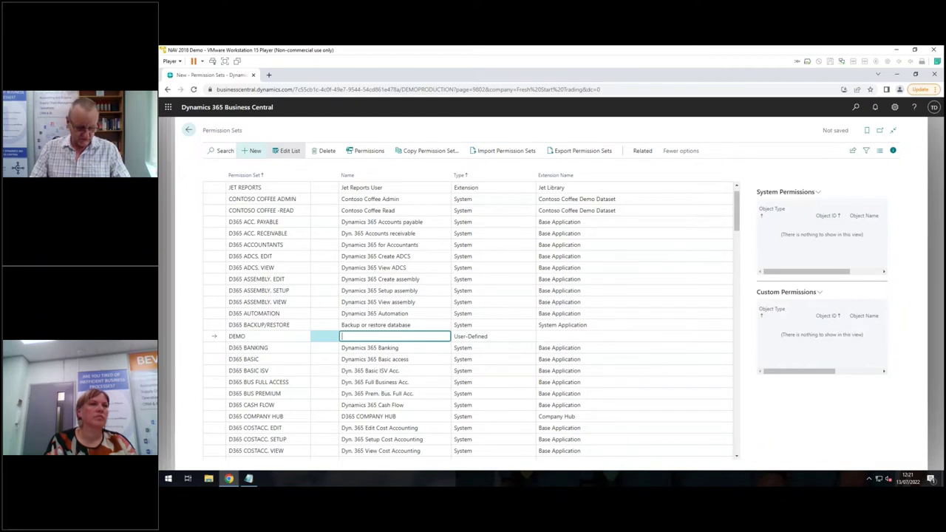
type("sales orders")
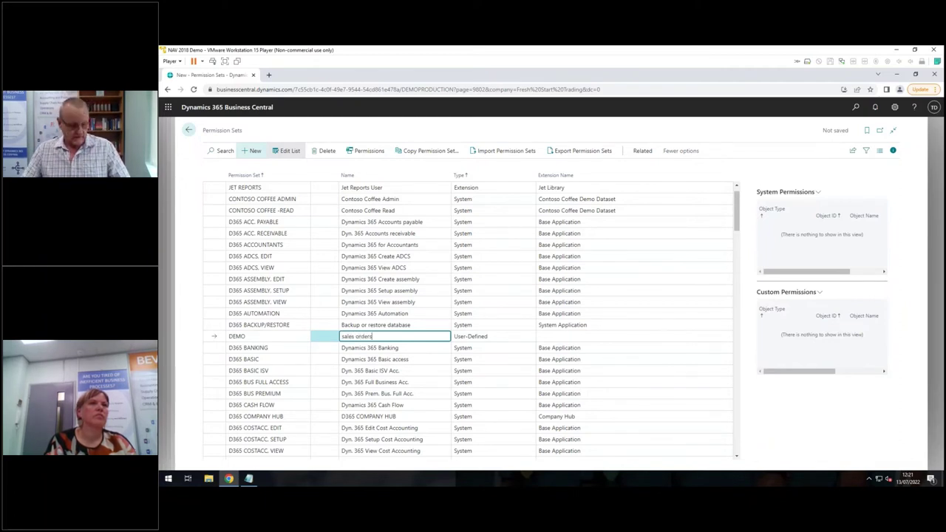
key("Return")
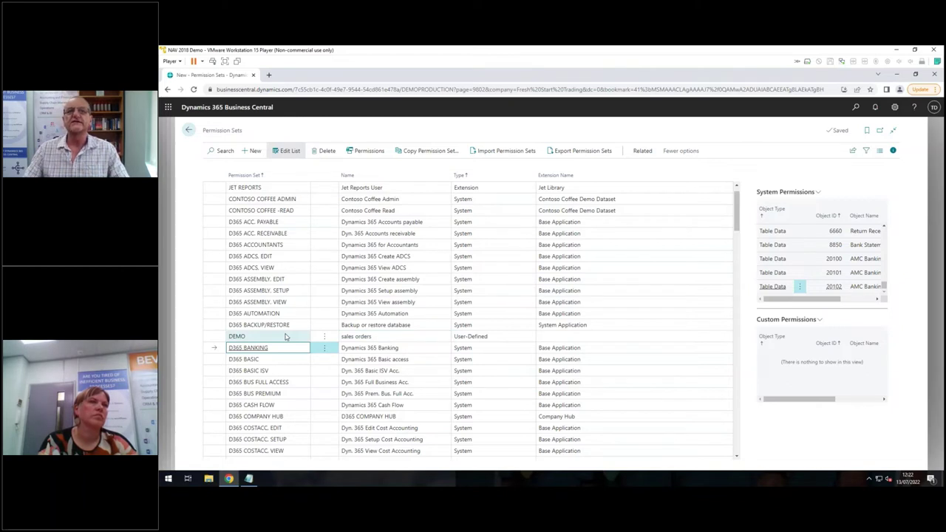
- Open DEMO's permission lines, check the all-objects Object ID lookup and keep Insert Permission at Yes
left_click(286, 337)
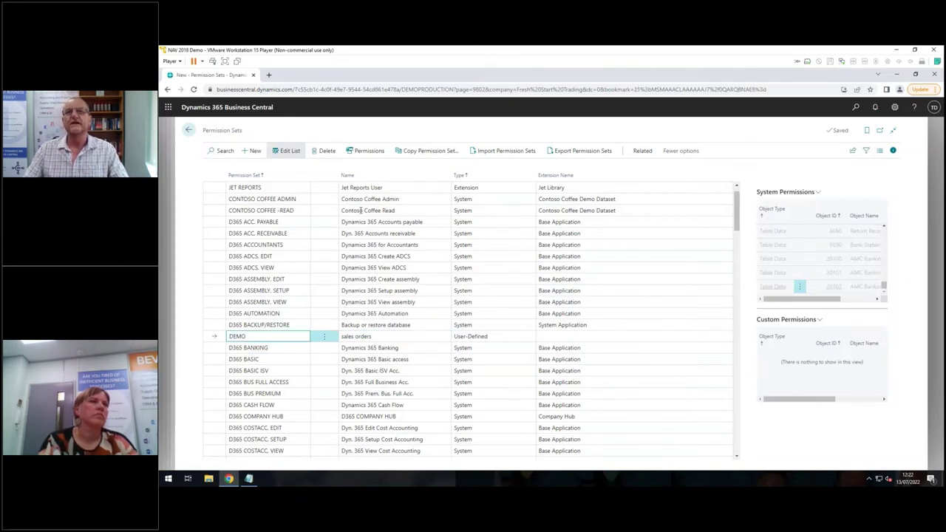
left_click(369, 151)
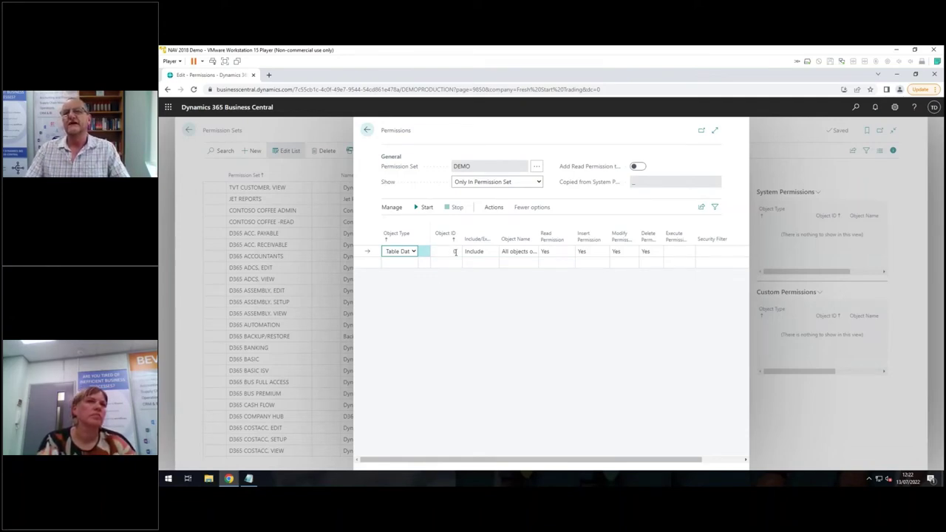
left_click(455, 252)
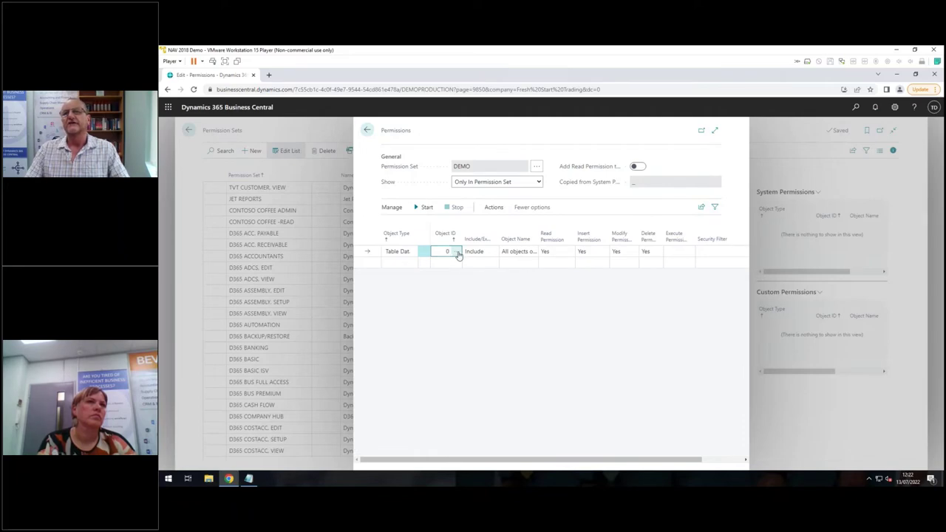
left_click(458, 253)
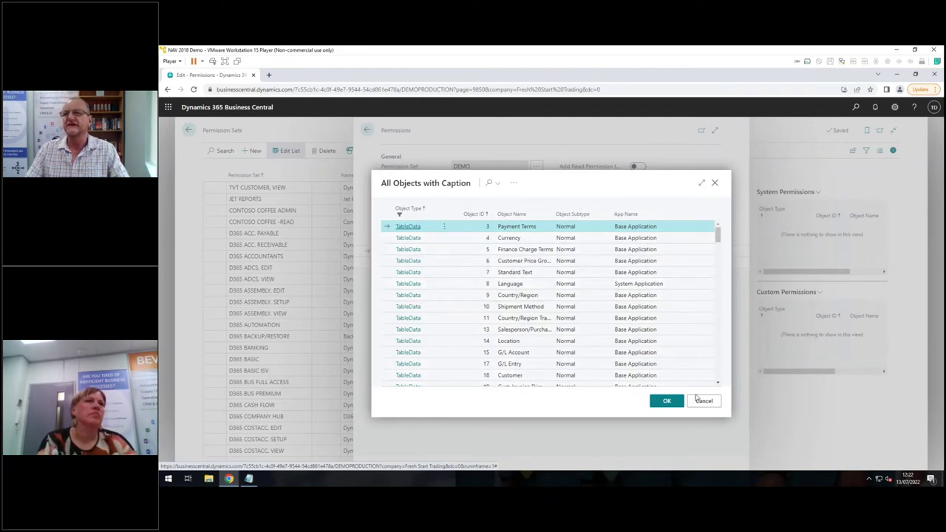
left_click(702, 401)
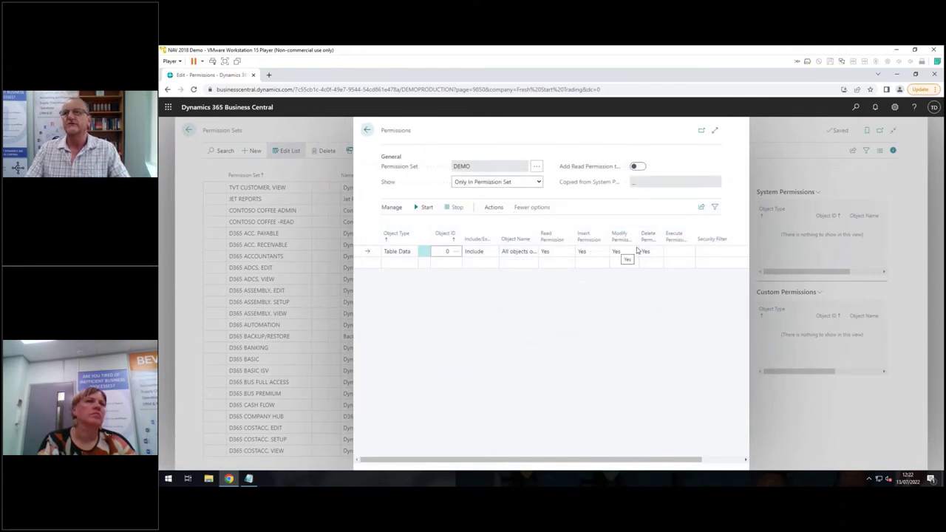
left_click(596, 251)
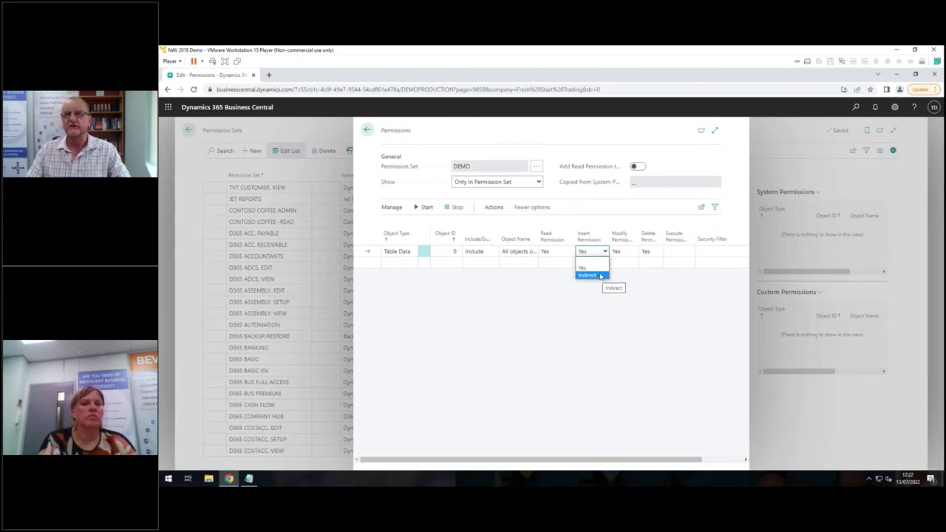
left_click(548, 285)
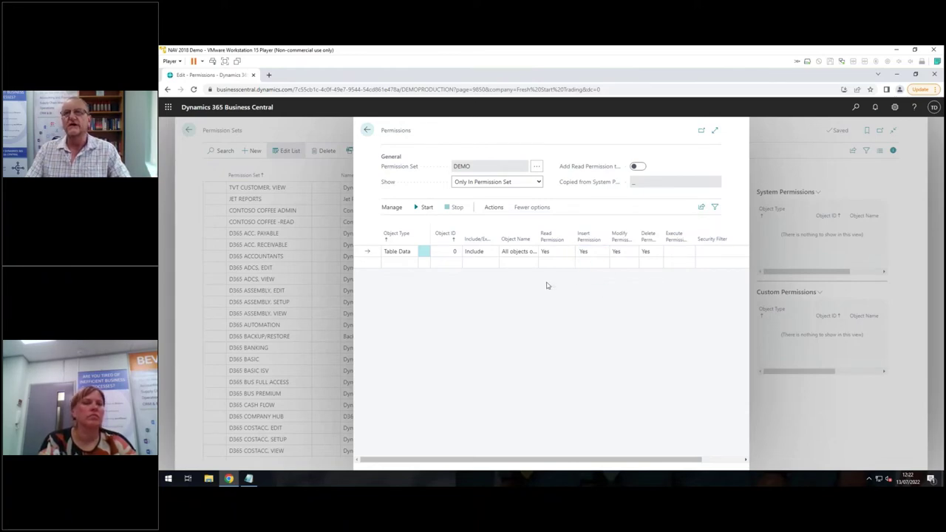
- Open DEMO permissions in a new window, start and confirm recording, then return to Permission Sets
left_click(702, 133)
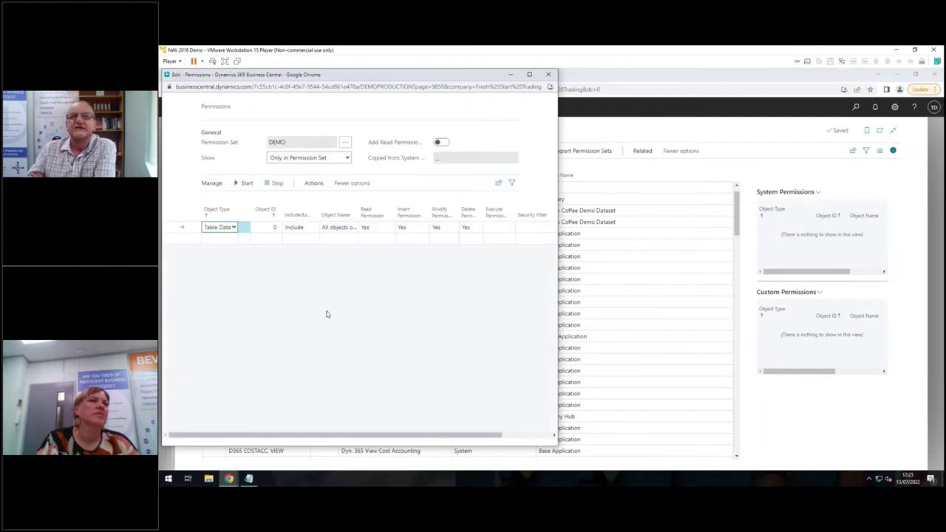
left_click(236, 185)
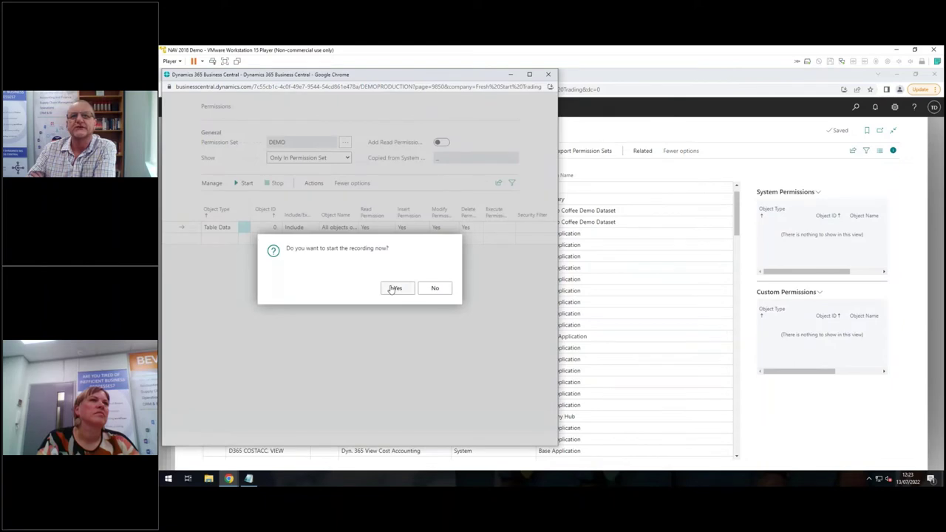
left_click(391, 288)
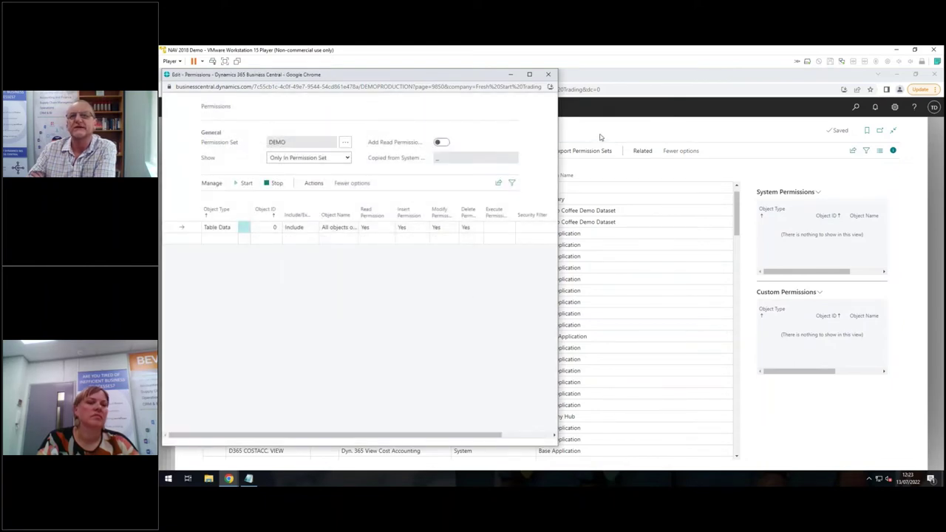
left_click(600, 136)
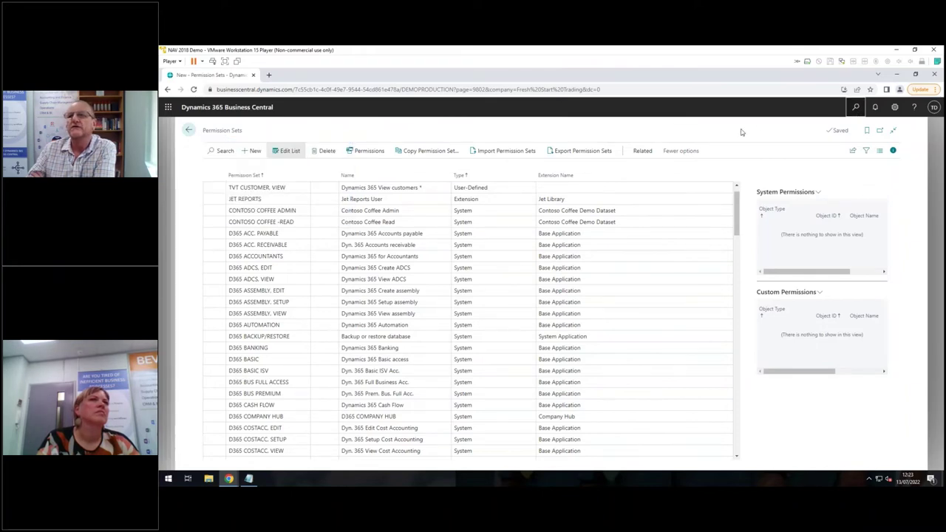
- Search 'sale ord' to open Sales Orders and open order 101002 for Adatum Corporation
key("alt+q")
type("sale ord")
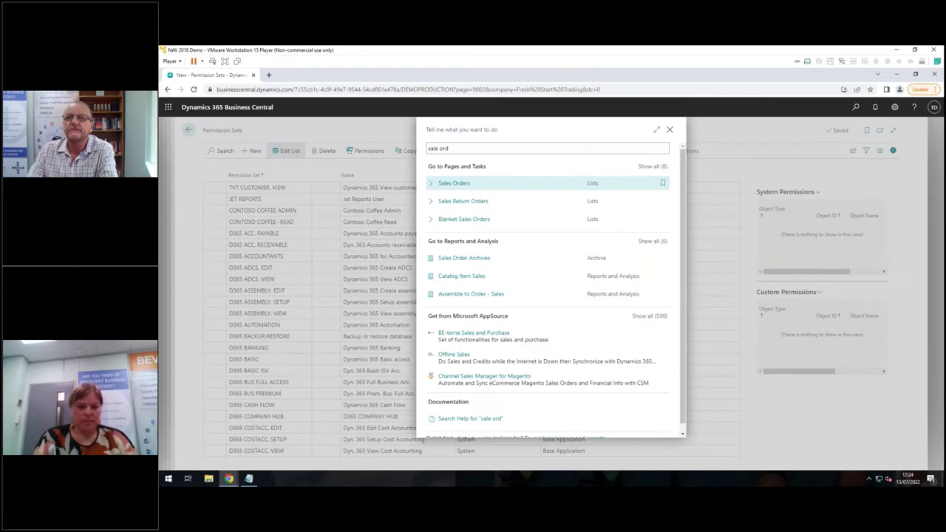
key("Return")
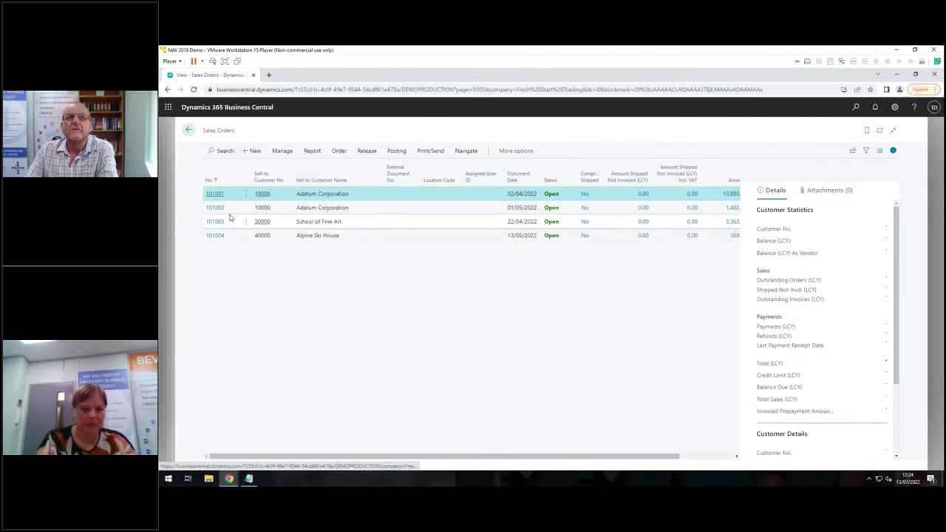
left_click(220, 210)
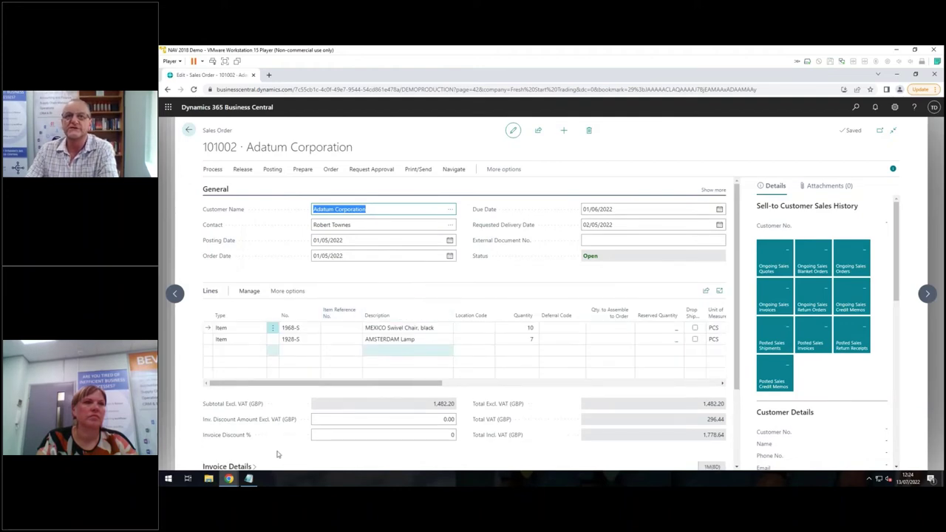
mouse_move(230, 479)
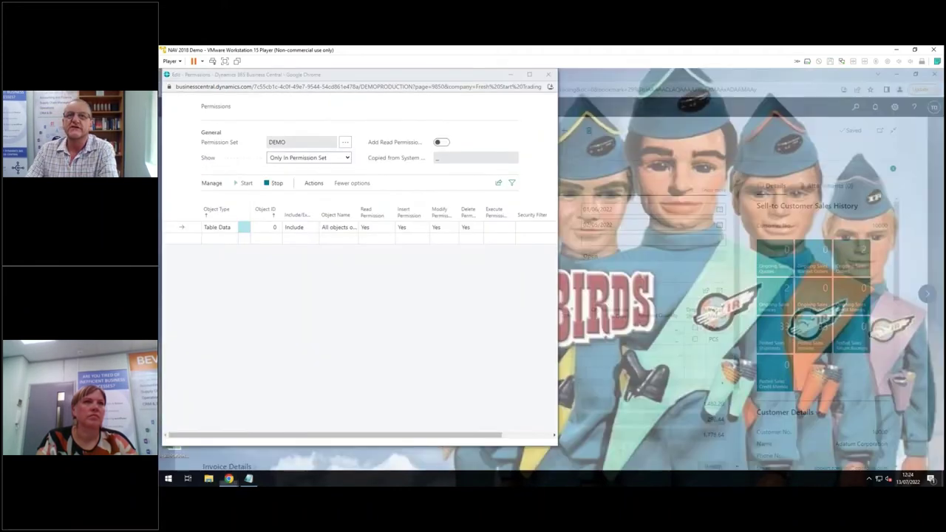
left_click(270, 442)
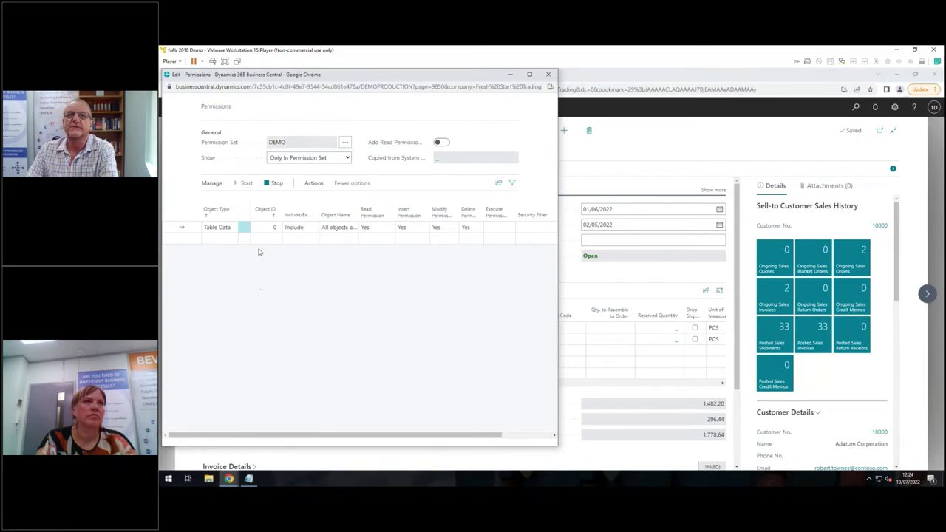
left_click(269, 188)
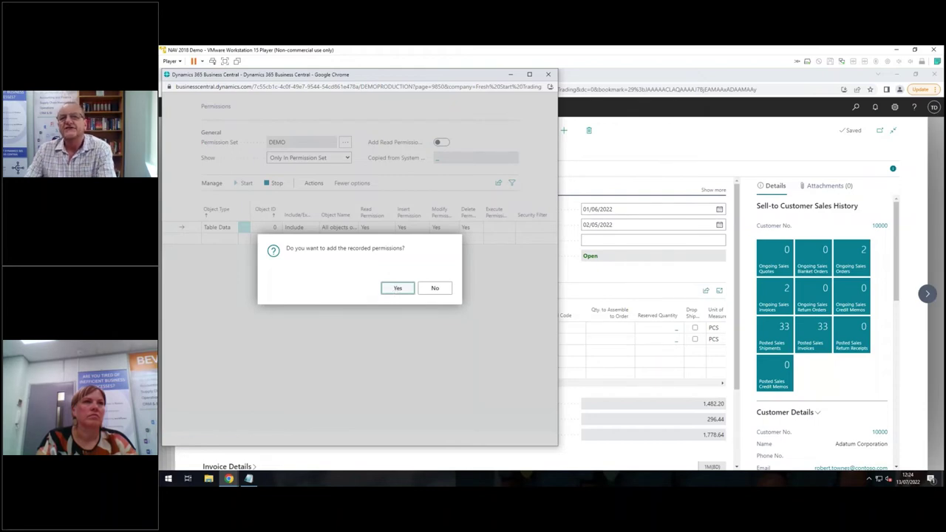
key("Return")
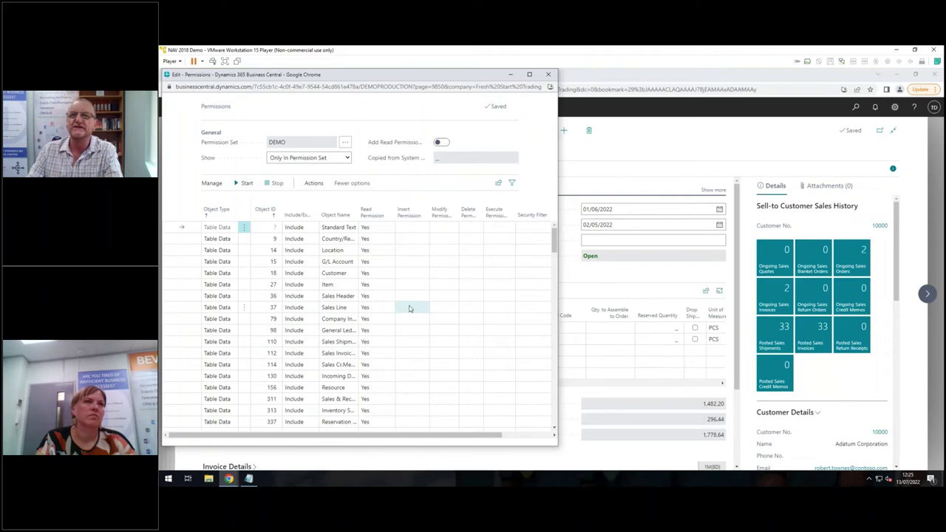
scroll(410, 309, "down", 1)
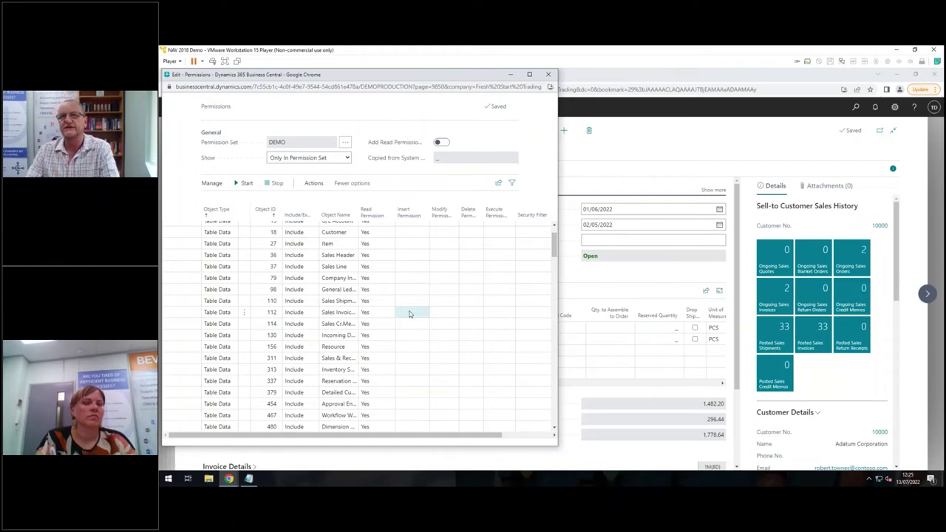
scroll(410, 312, "down", 4)
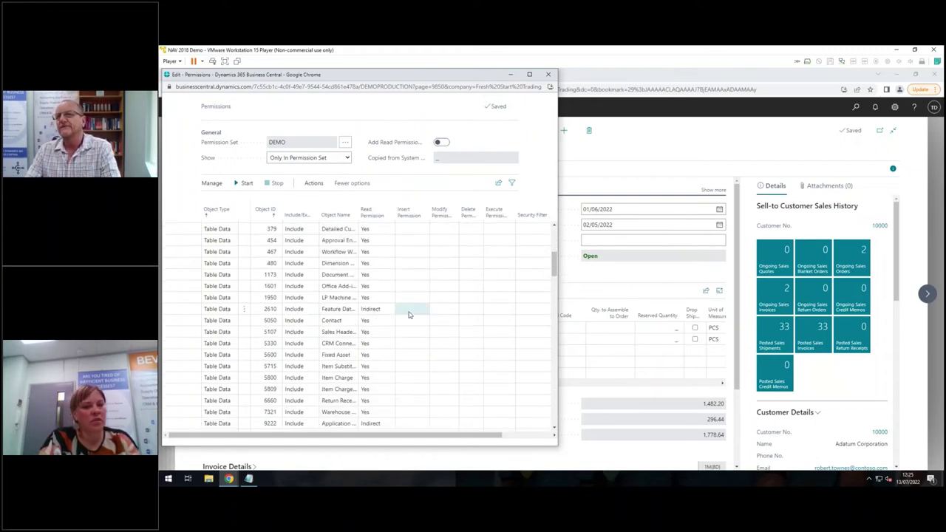
scroll(409, 314, "up", 5)
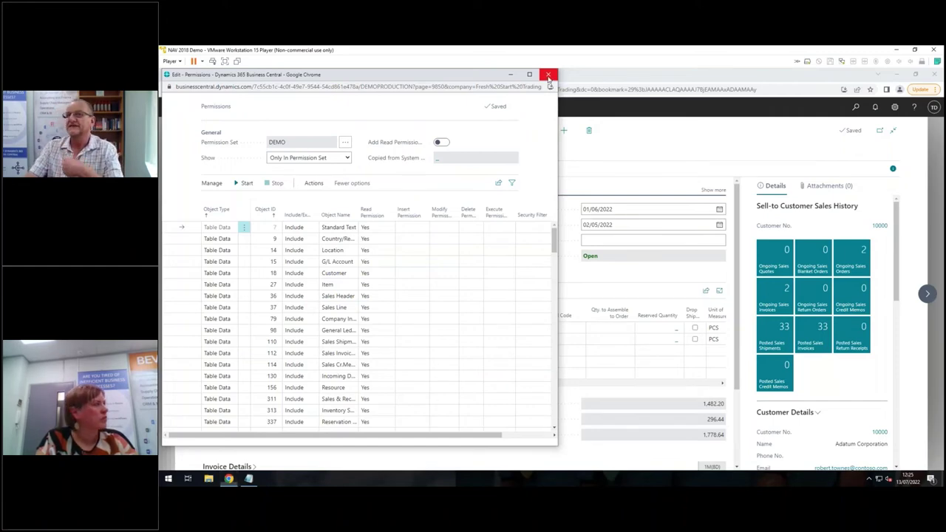
- Close the DEMO permissions window and bring up Help for sales order 101002
left_click(548, 76)
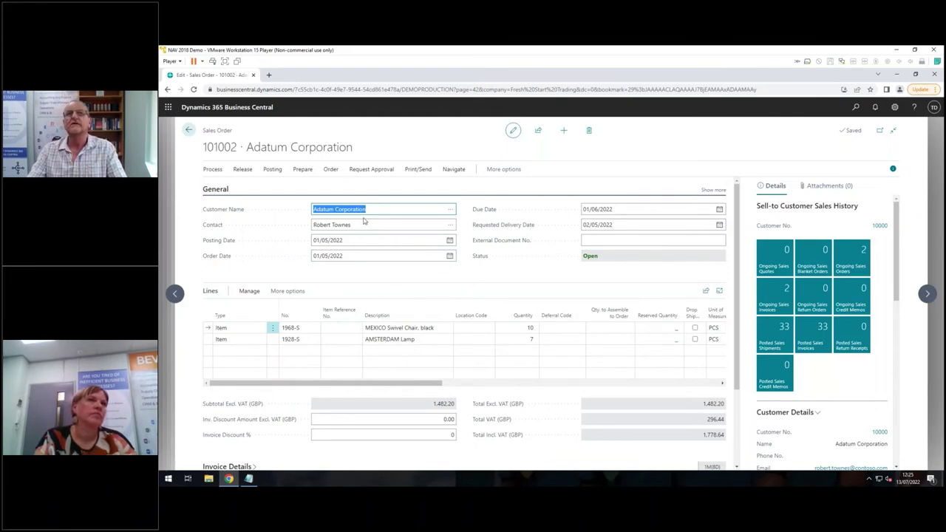
left_click(479, 274)
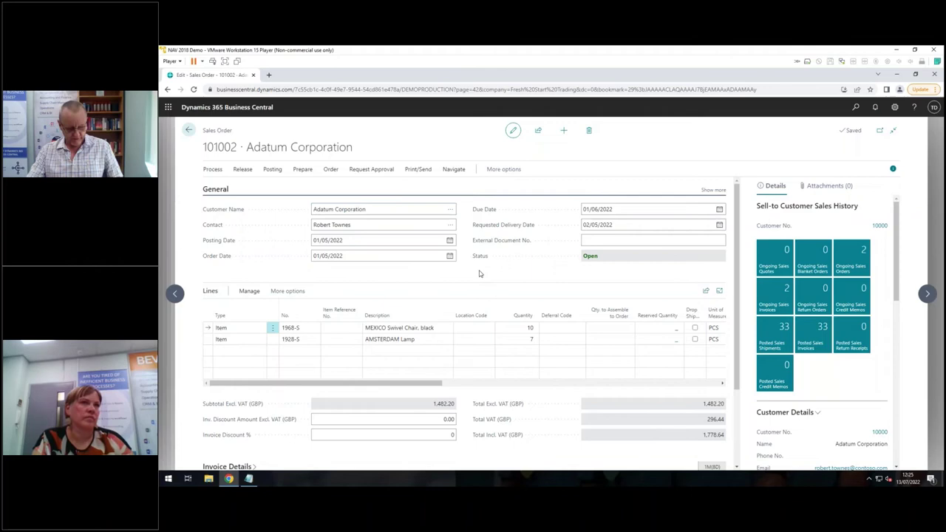
left_click(914, 108)
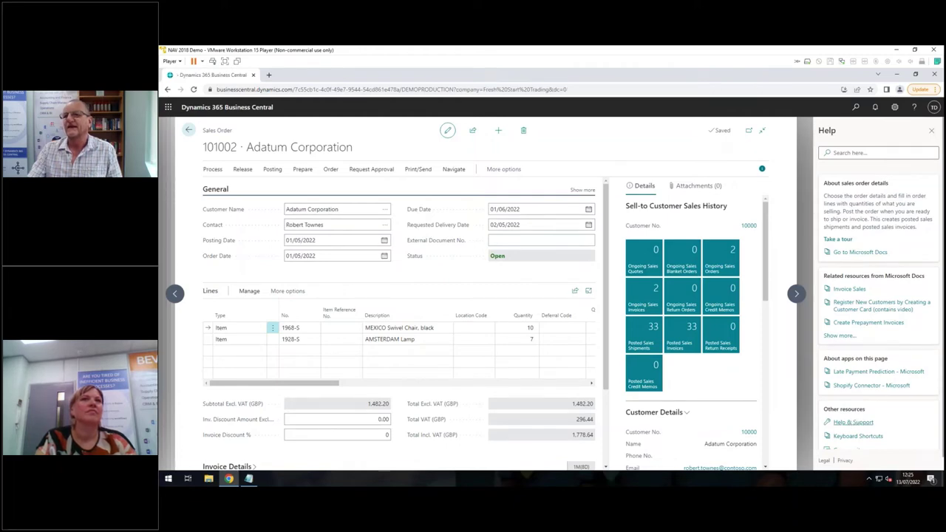
- Inspect the sales order page's source table and fields, then close Page Inspection and Help
left_click(853, 422)
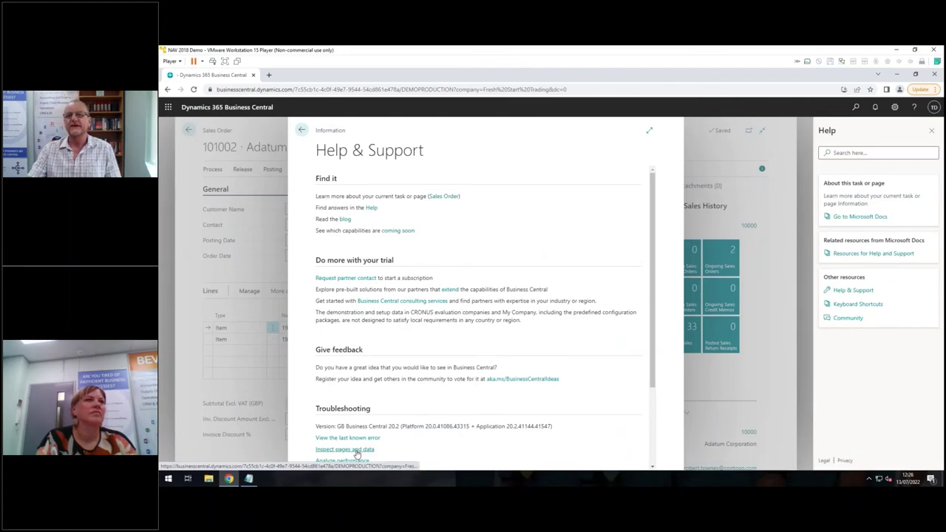
left_click(355, 449)
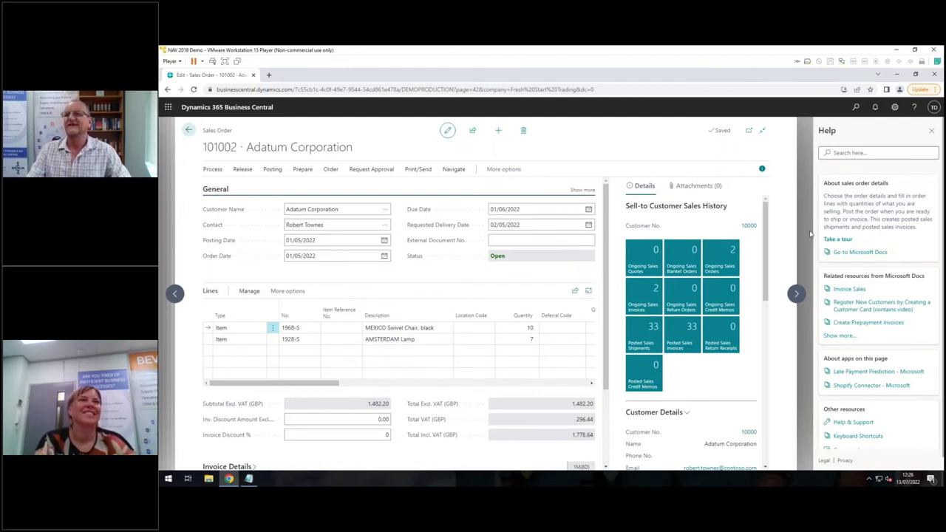
key("ctrl+alt+F1")
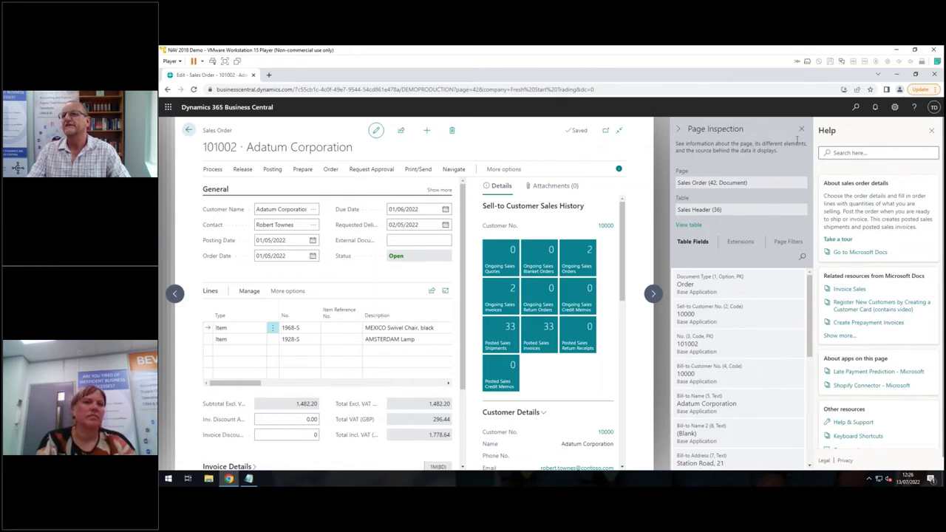
left_click(803, 131)
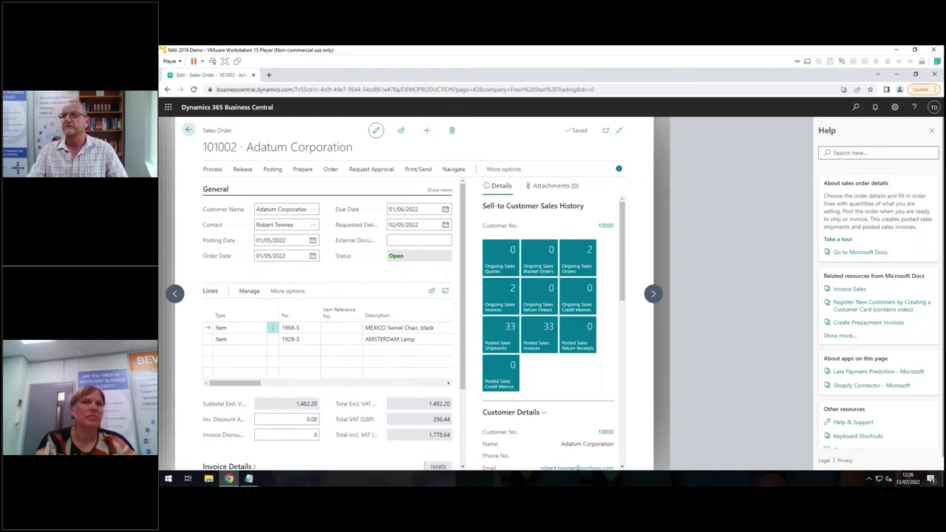
left_click(931, 130)
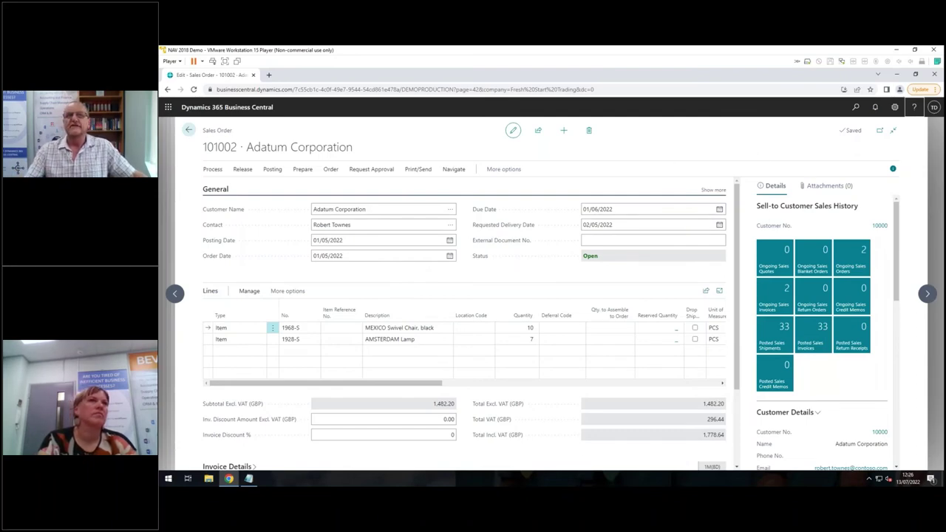
- Open the first user's card and review its TVT ALL USERS, TVT DEBTORS groups and D365 sets
left_click(189, 131)
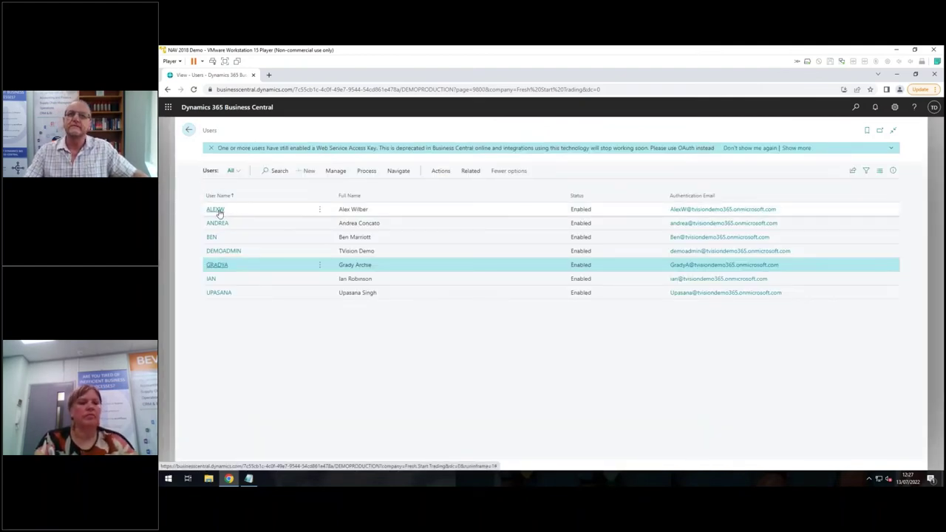
left_click(219, 210)
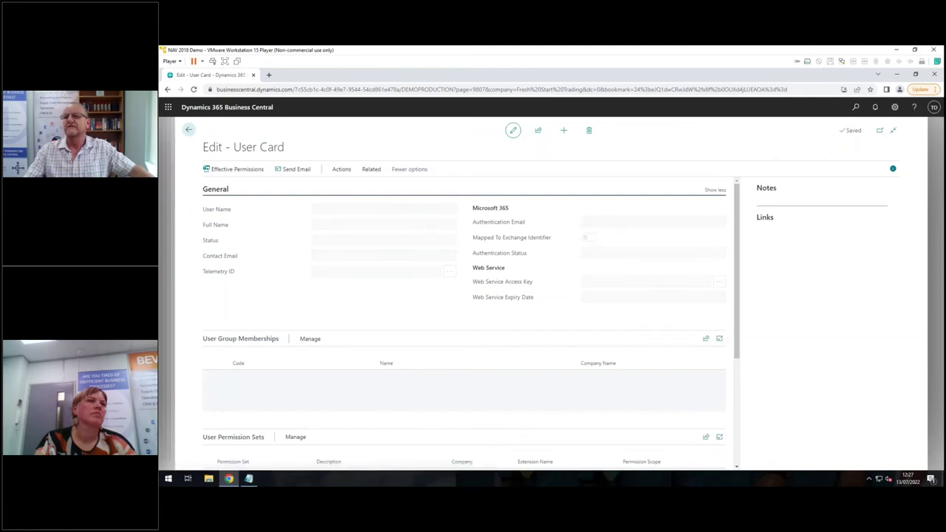
scroll(200, 438, "down", 2)
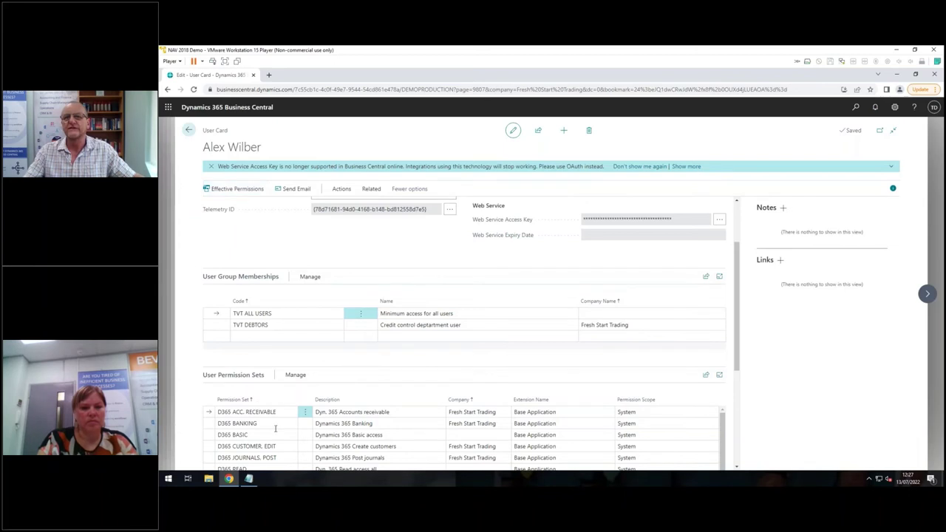
- Show the user's effective permissions in Fresh Start Trading, listing table rights by permission set
left_click(233, 189)
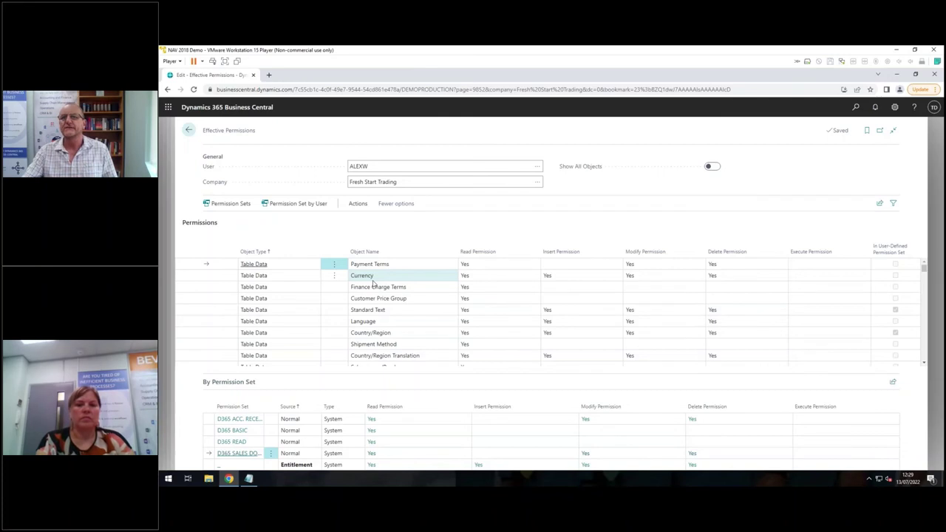
- Select the Currency table to see which permission sets grant its access
left_click(372, 279)
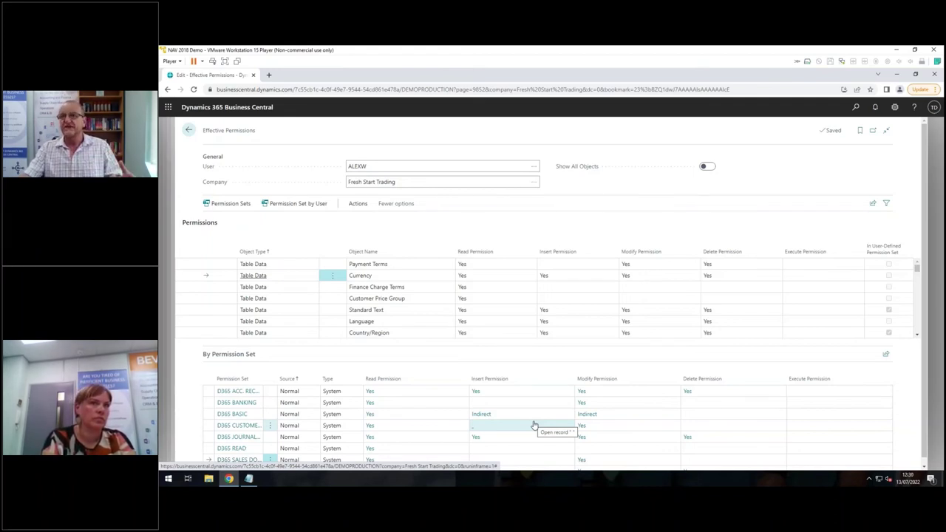
- Open Permission Set by User and inspect DEMOADMIN's EDIT IN EXCEL - VIEW and EXPORT REPORT EXCEL entries
left_click(296, 207)
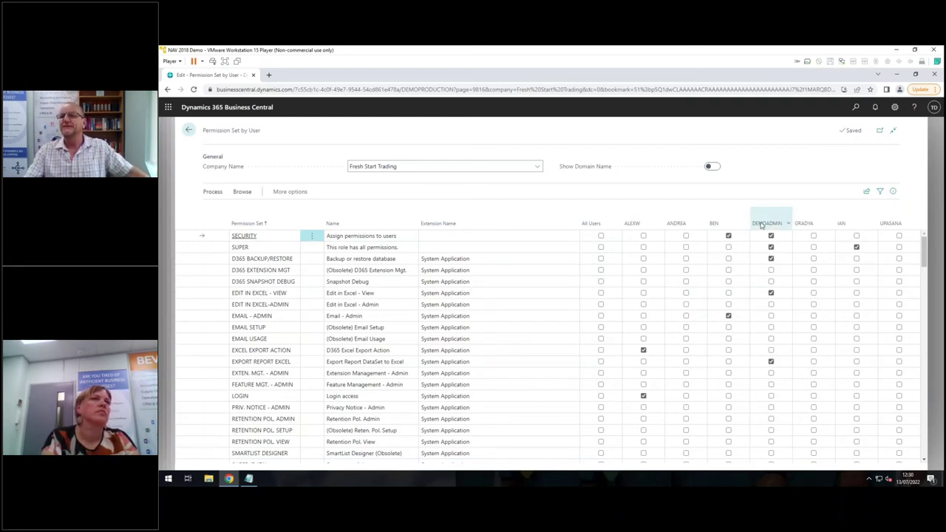
left_click(772, 293)
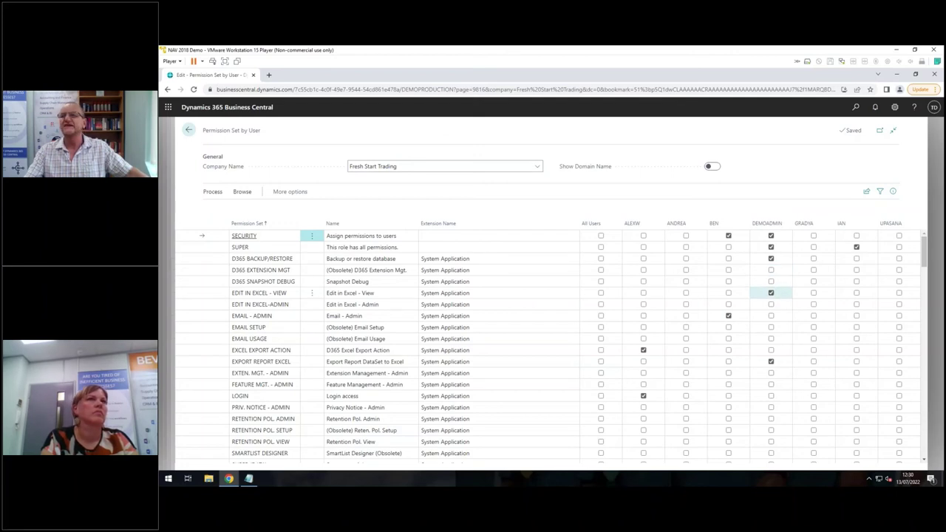
left_click(773, 361)
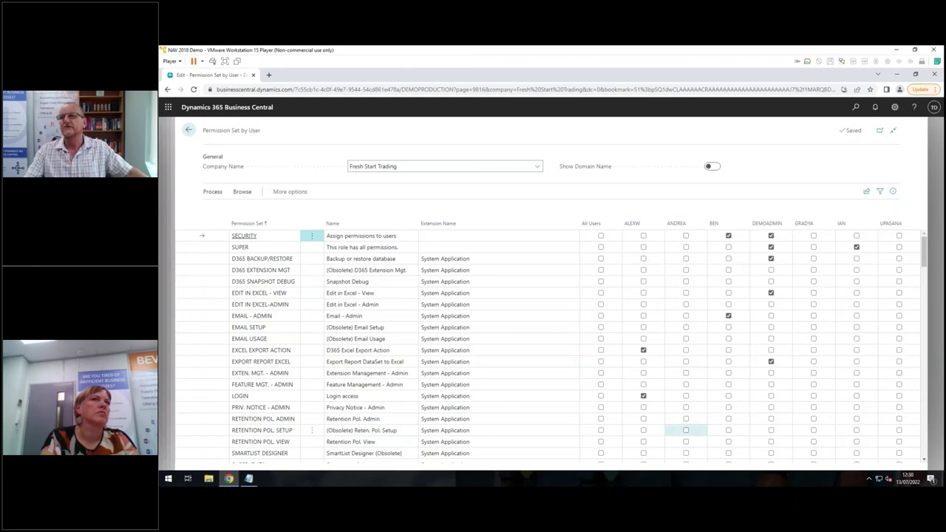
scroll(544, 378, "down", 5)
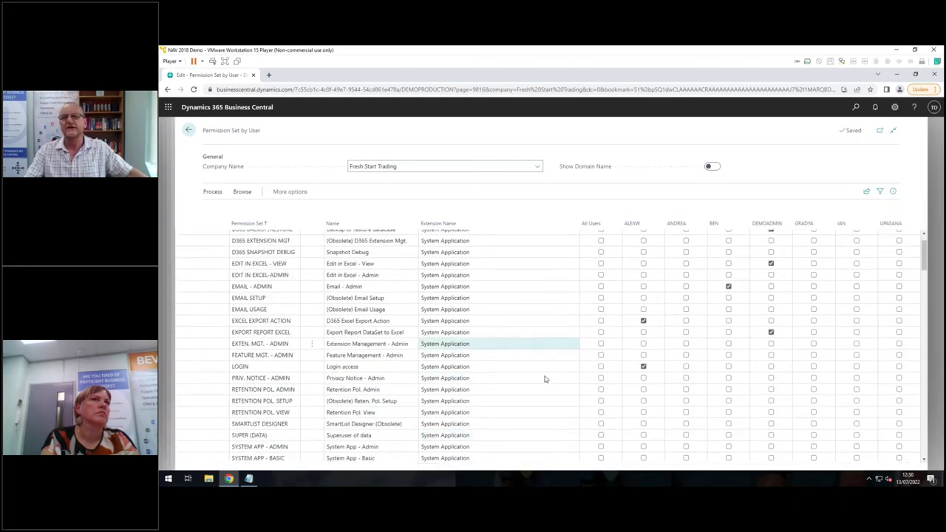
scroll(544, 380, "up", 10)
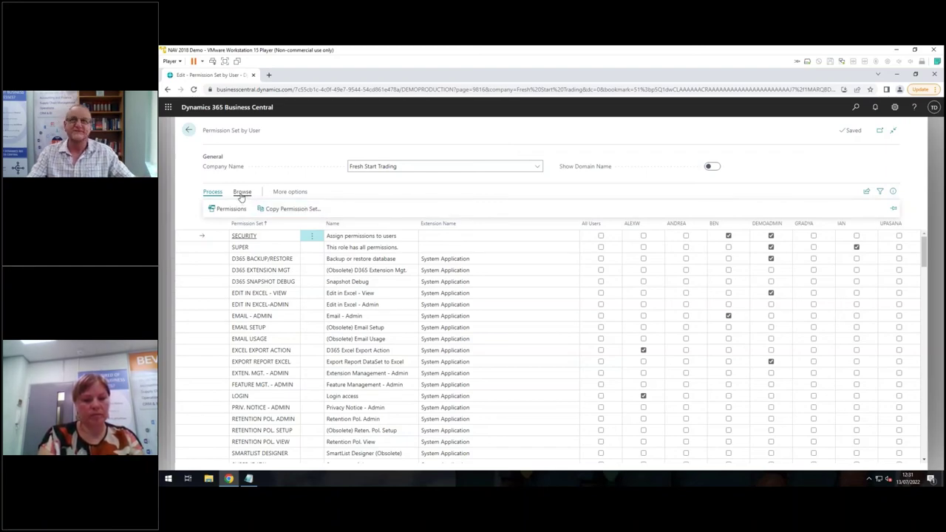
- Show the Browse actions All Columns Left, Column Left, Column Right and All Columns Right
left_click(240, 194)
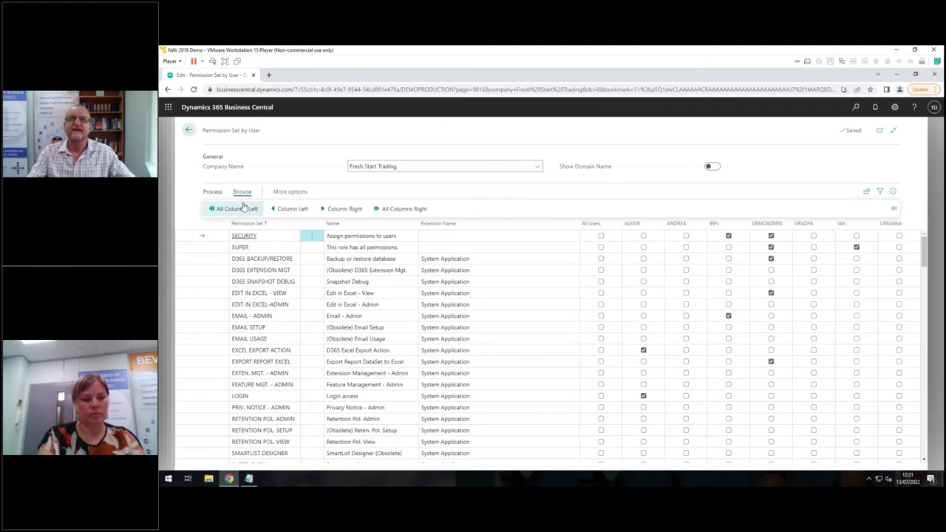